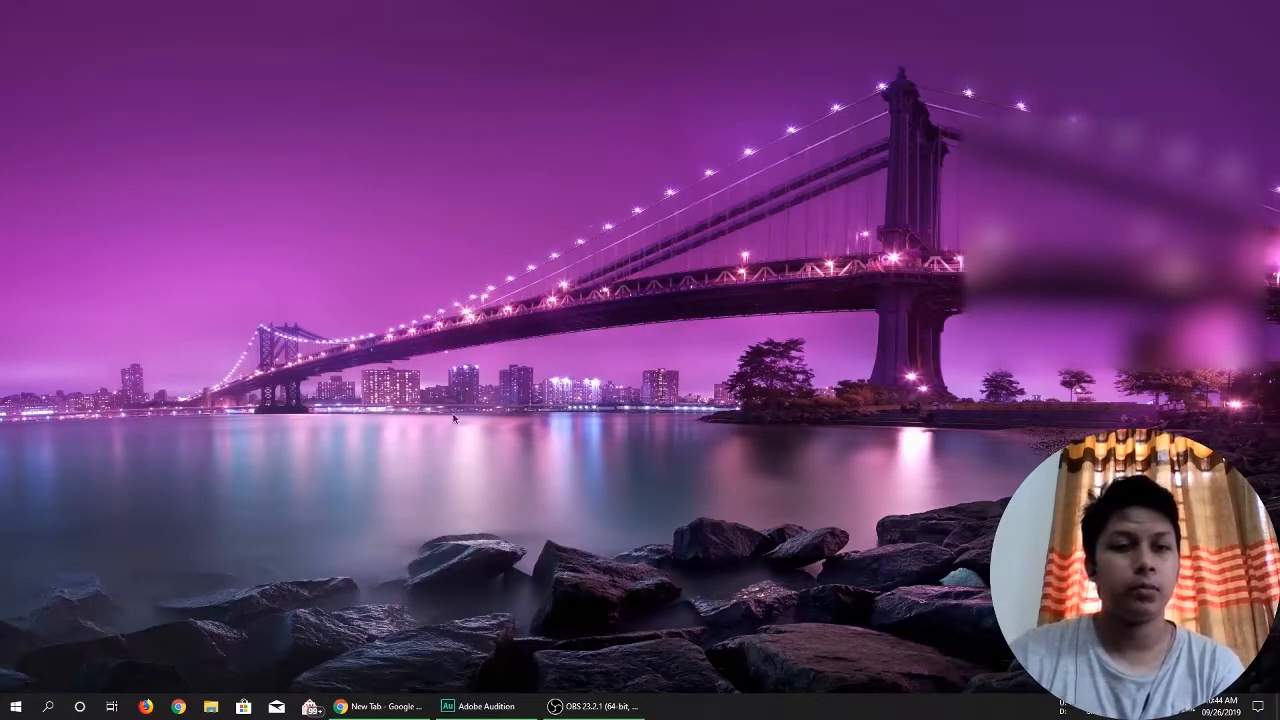
Switch to Chrome and go to the /cpanel address of the personal website's domain.
{"action": "left_click", "coordinate": [380, 706]}
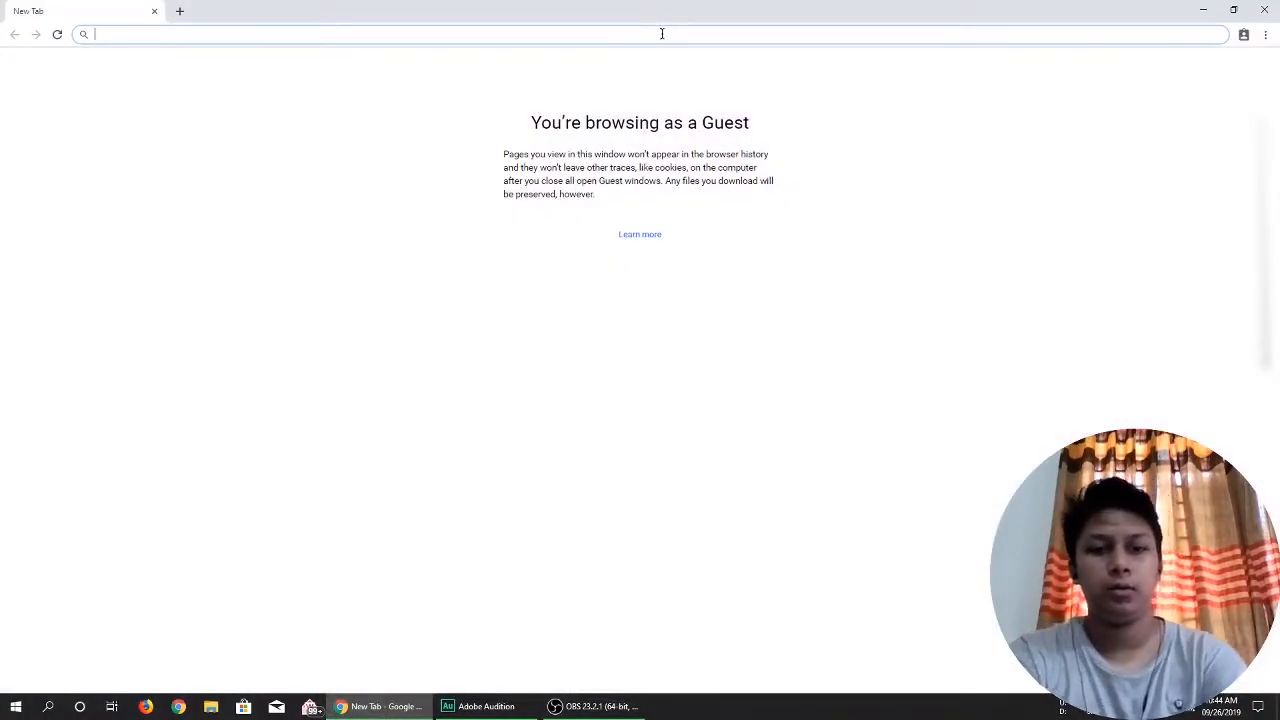
{"action": "left_click", "coordinate": [661, 33]}
{"action": "type", "text": "raiyansar"}
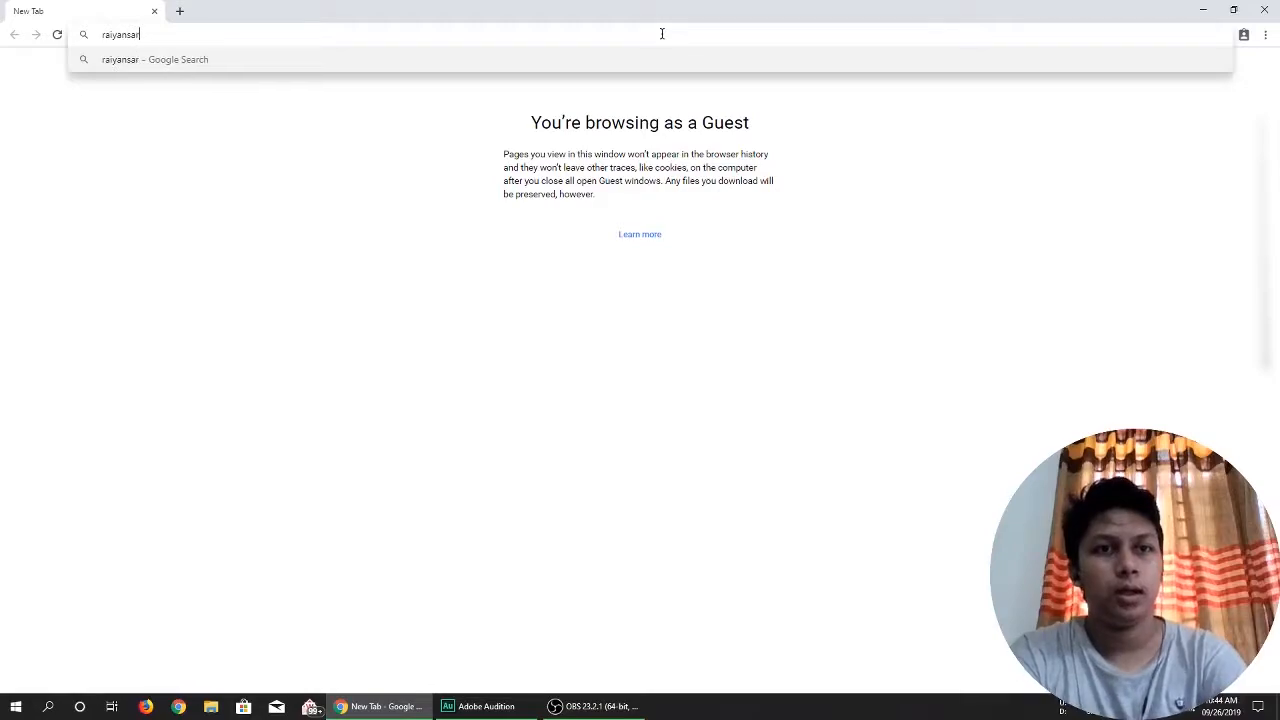
{"action": "type", "text": "ker.com/cpa"}
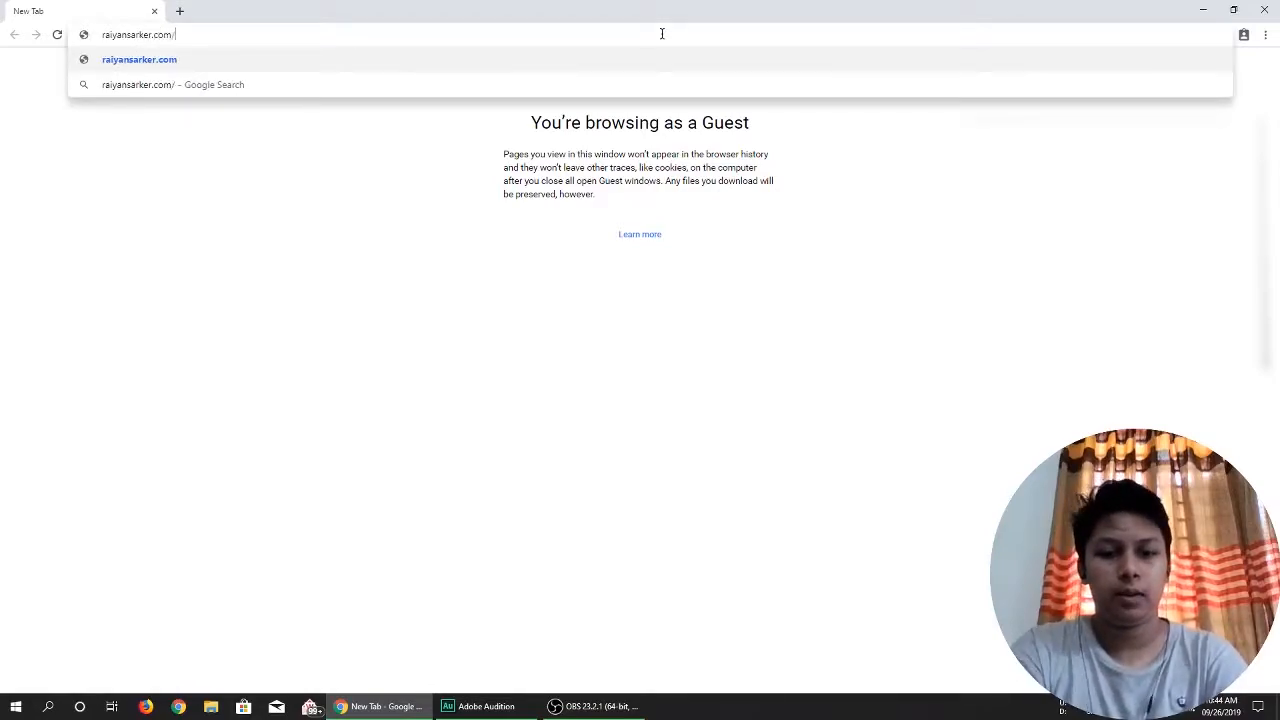
{"action": "type", "text": "nel"}
{"action": "key", "text": "Return"}
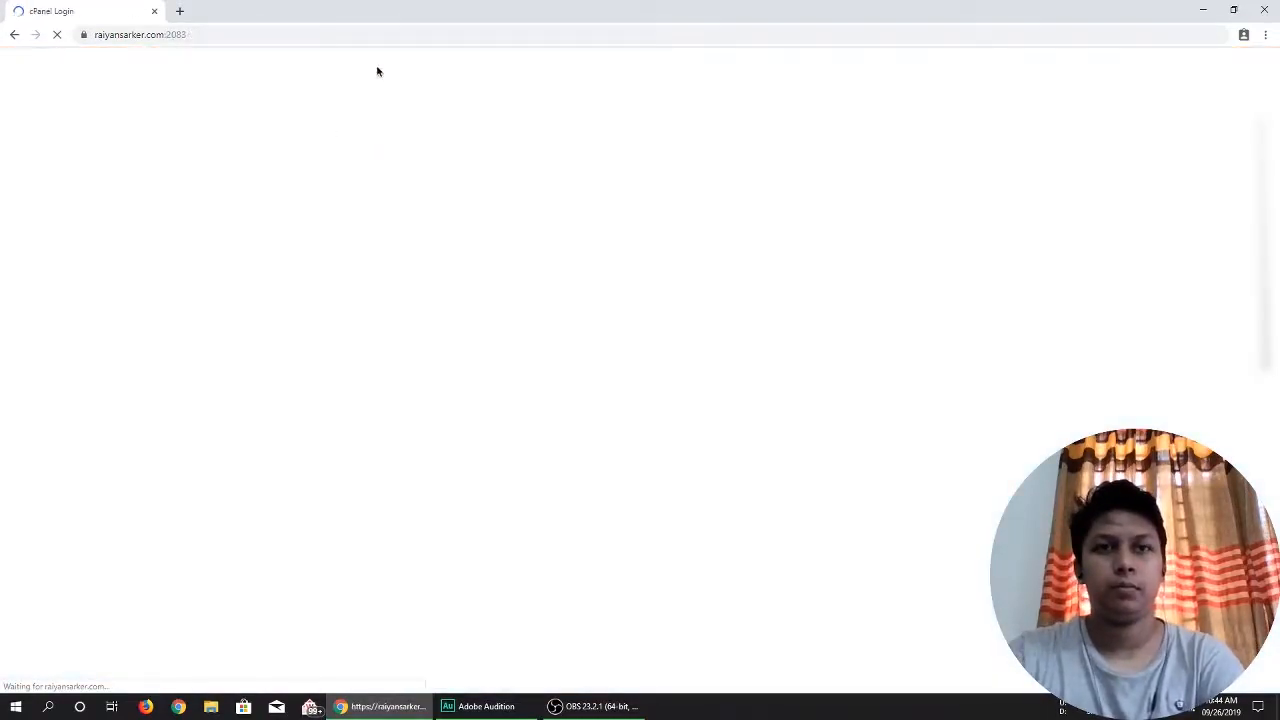
Log in to cPanel with the account username and password.
{"action": "type", "text": "raiyansa"}
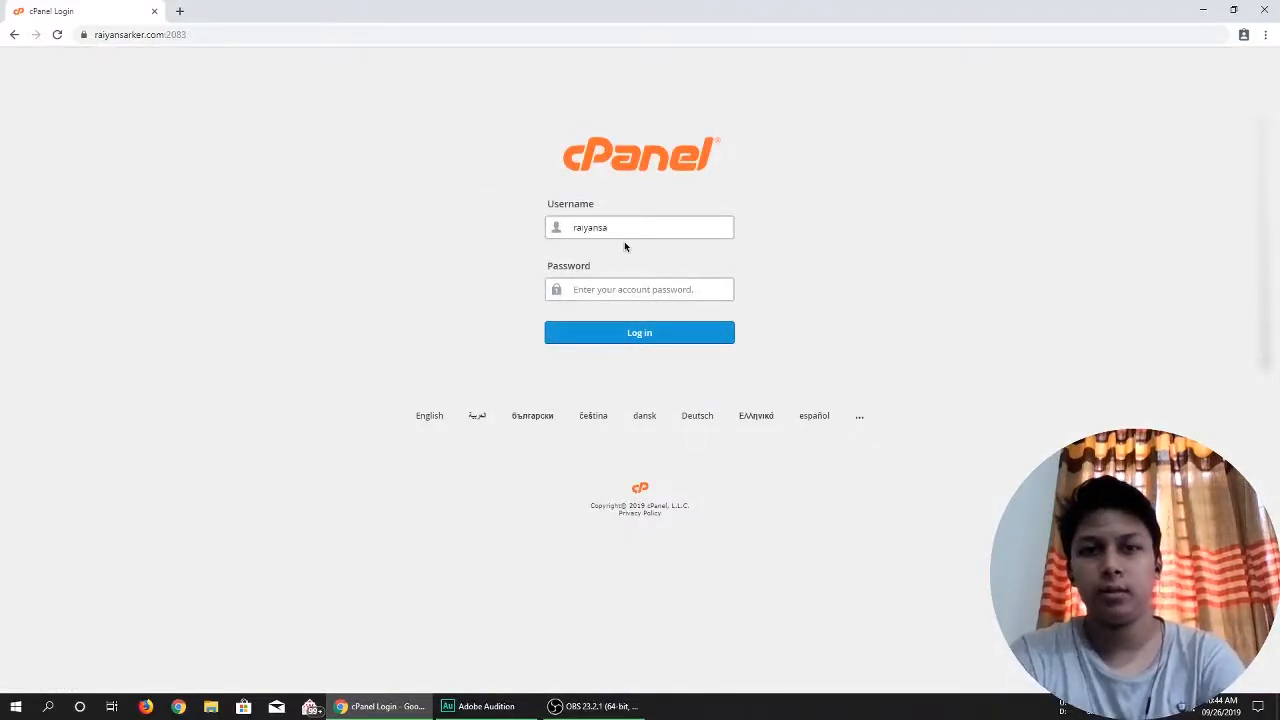
{"action": "type", "text": "********"}
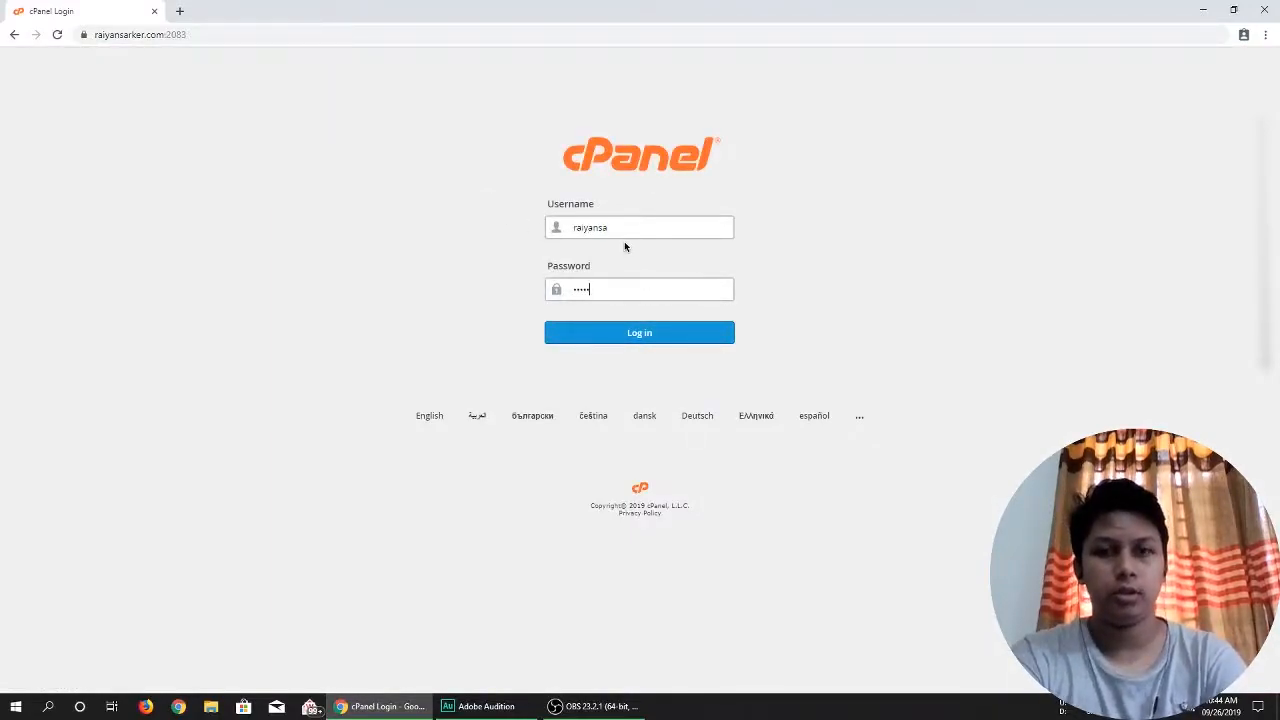
{"action": "type", "text": "**********"}
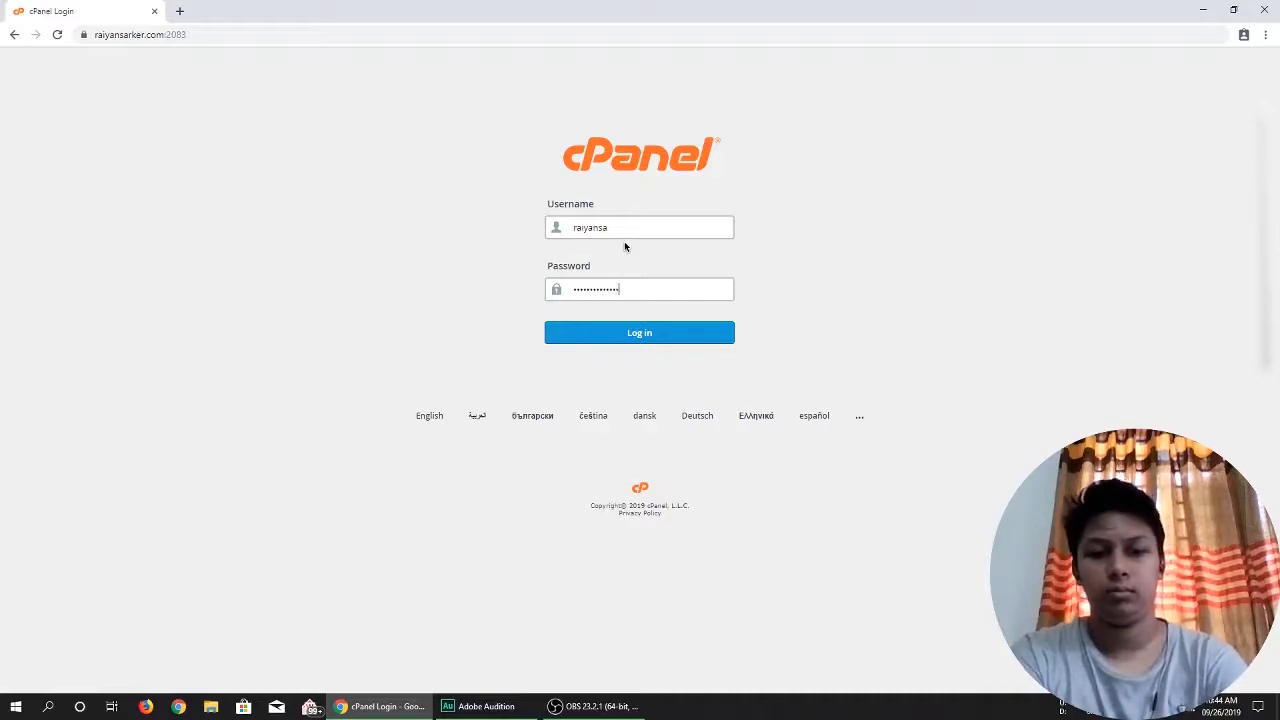
{"action": "key", "text": "Return"}
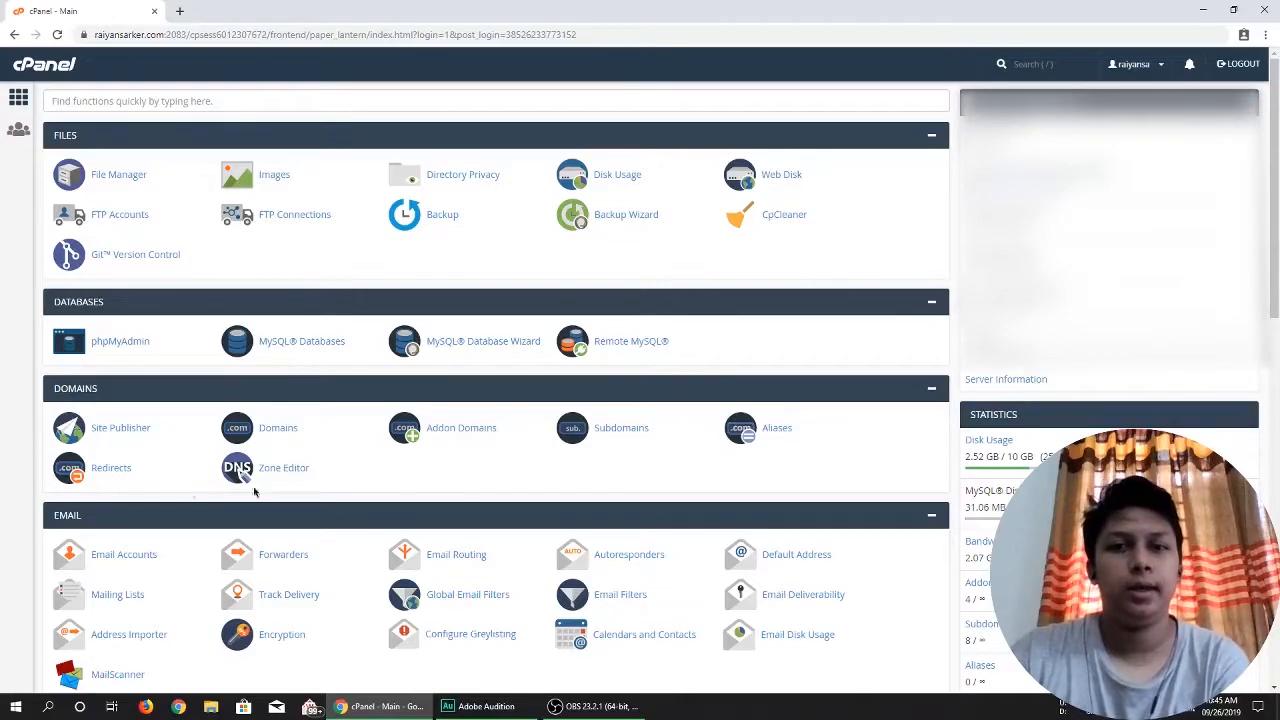
Open Email Accounts from the Email section and start creating a new email account.
{"action": "scroll", "coordinate": [567, 450], "scroll_direction": "down", "scroll_amount": 2}
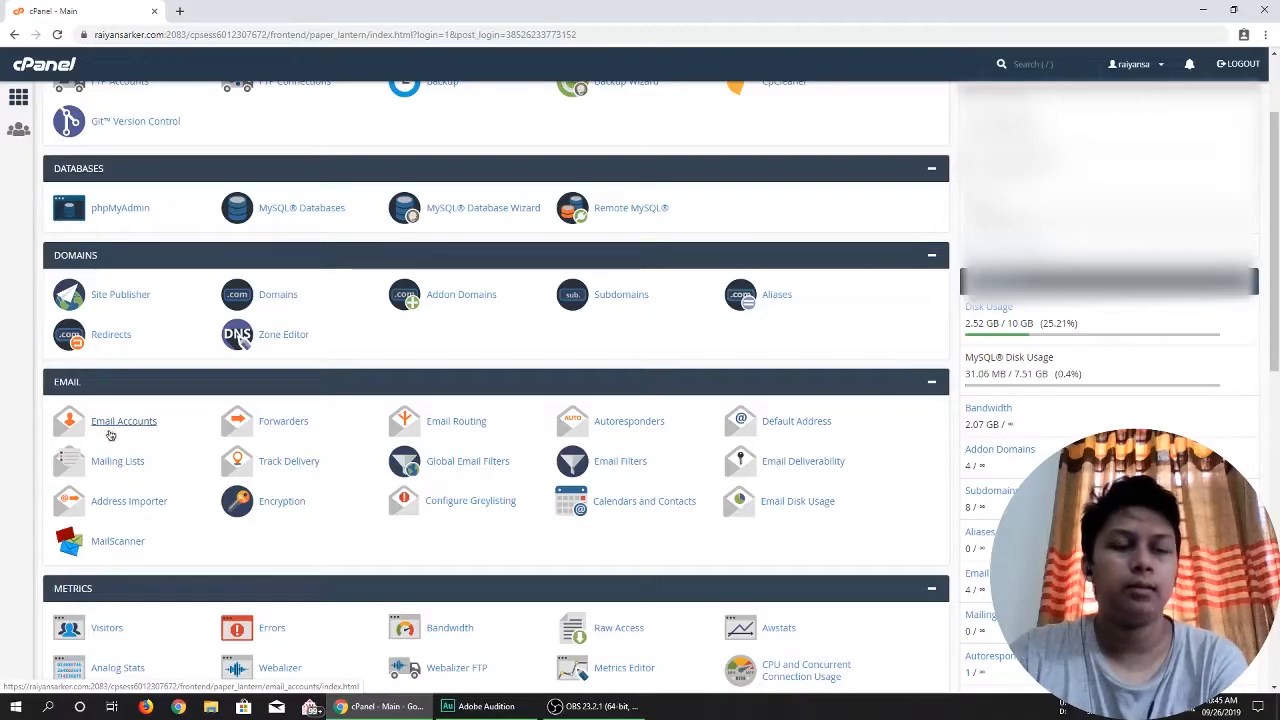
{"action": "left_click", "coordinate": [104, 428]}
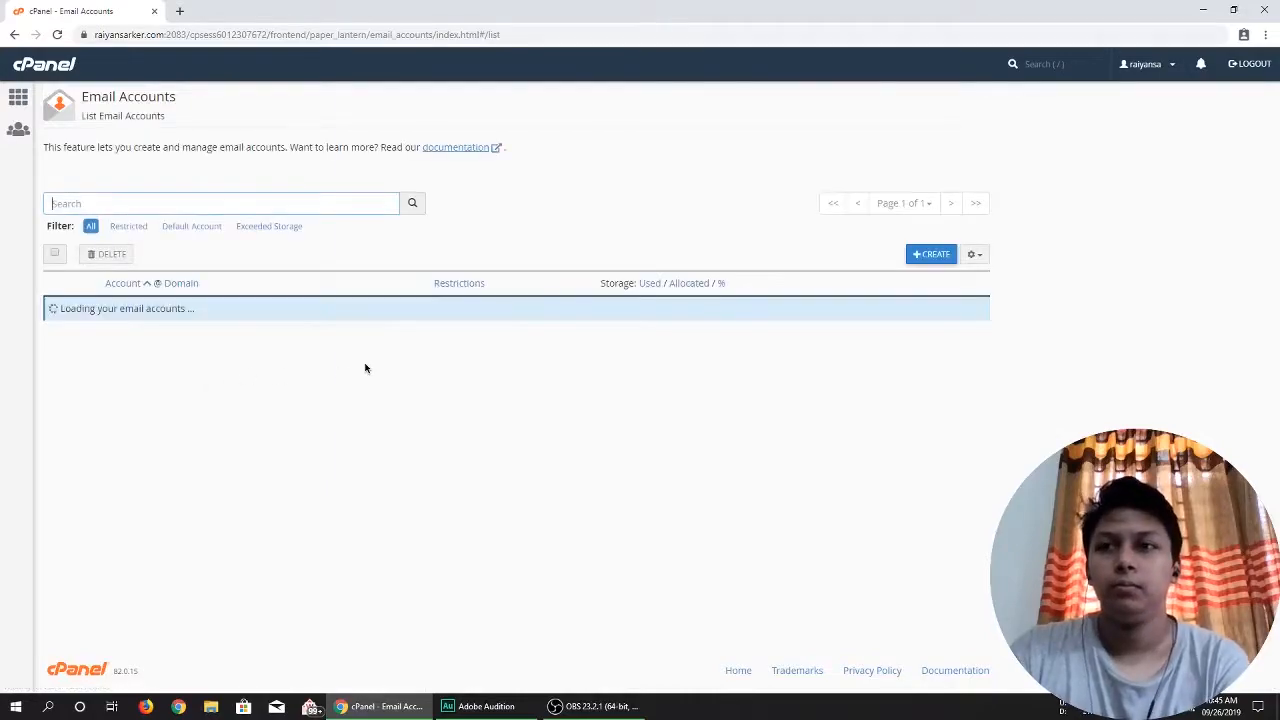
{"action": "left_click", "coordinate": [929, 258]}
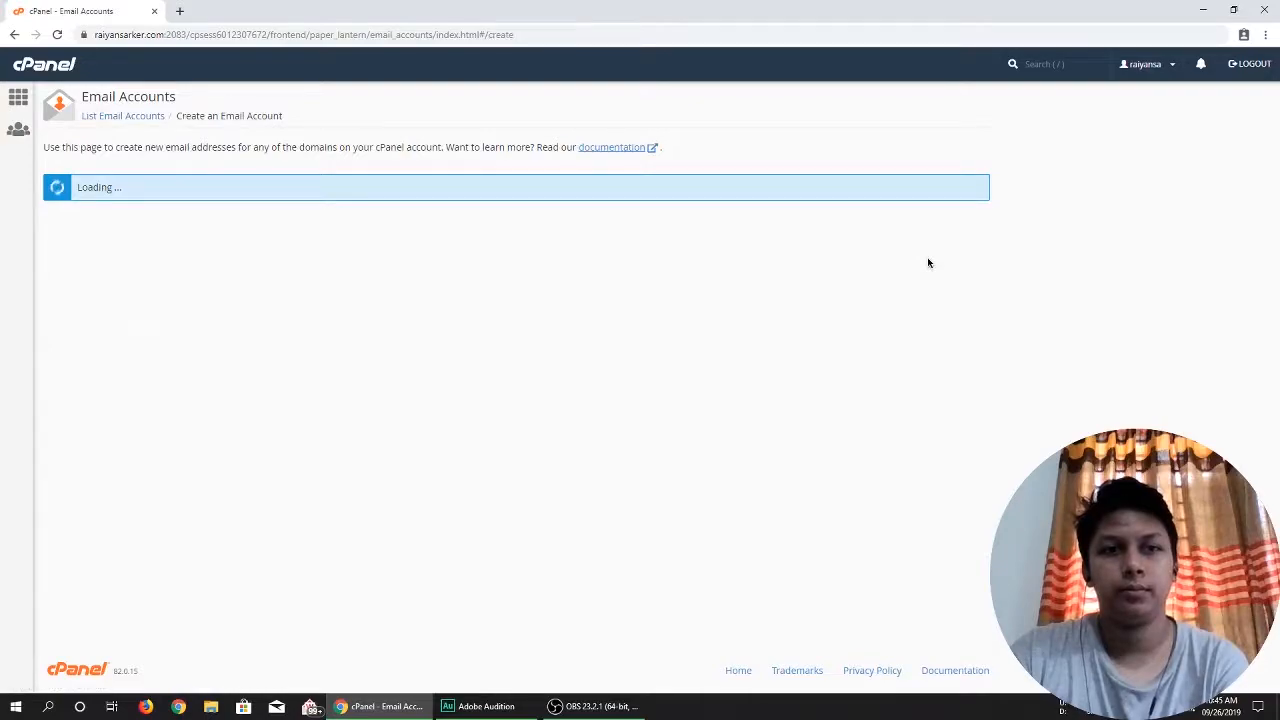
Choose the site's main domain for the new email account and enter test as its username.
{"action": "left_click", "coordinate": [300, 238]}
{"action": "scroll", "coordinate": [190, 342], "scroll_direction": "down", "scroll_amount": 2}
{"action": "scroll", "coordinate": [190, 350], "scroll_direction": "up", "scroll_amount": 2}
{"action": "scroll", "coordinate": [314, 366], "scroll_direction": "down", "scroll_amount": 2}
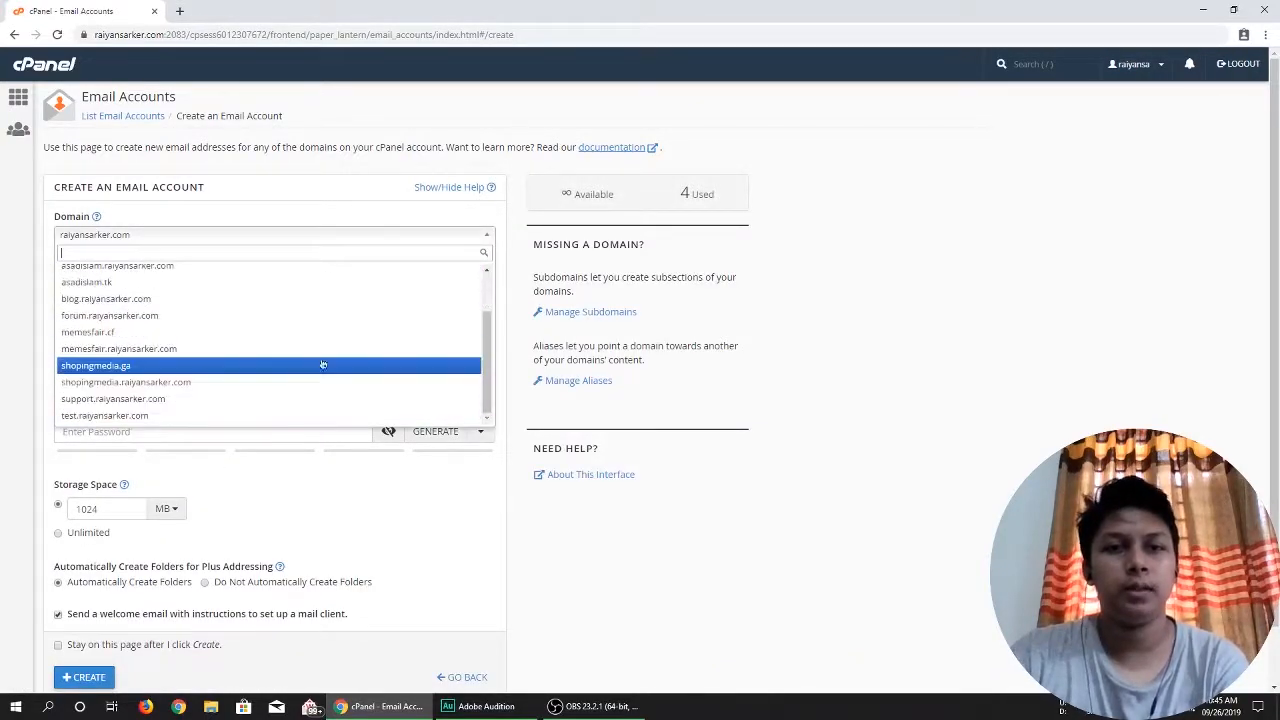
{"action": "scroll", "coordinate": [400, 330], "scroll_direction": "up", "scroll_amount": 2}
{"action": "left_click", "coordinate": [326, 272]}
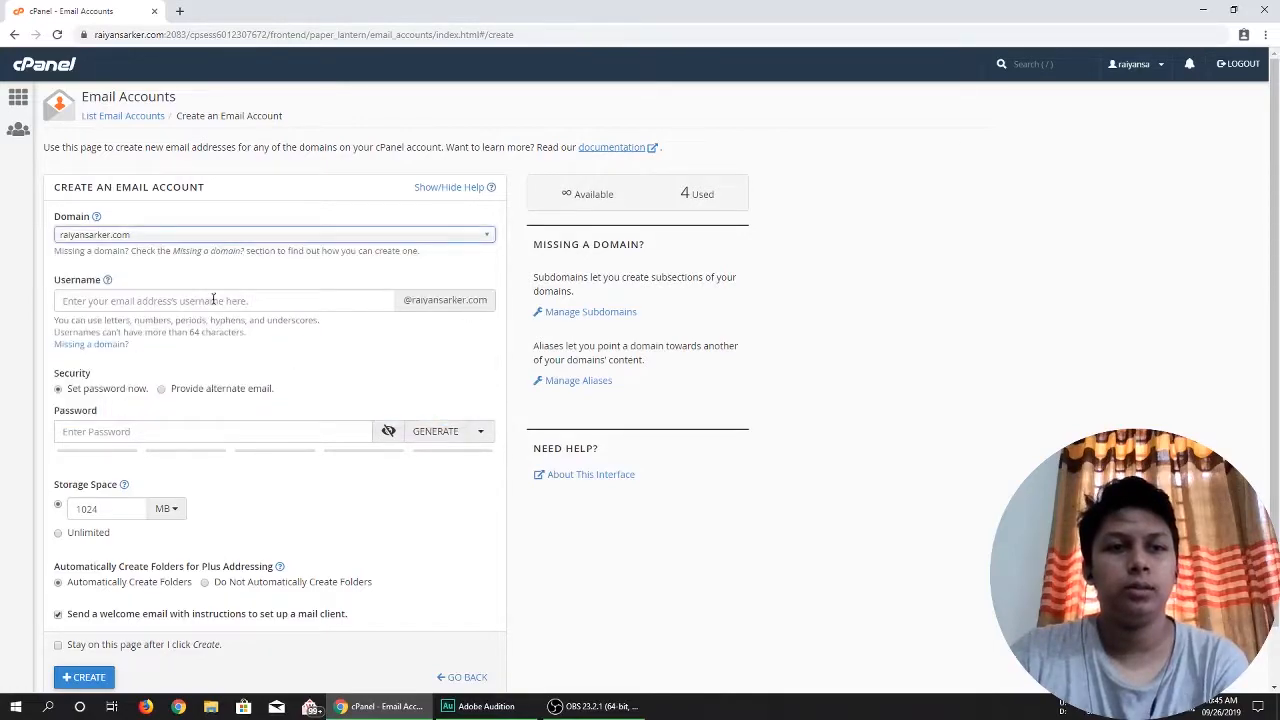
{"action": "left_click", "coordinate": [134, 297]}
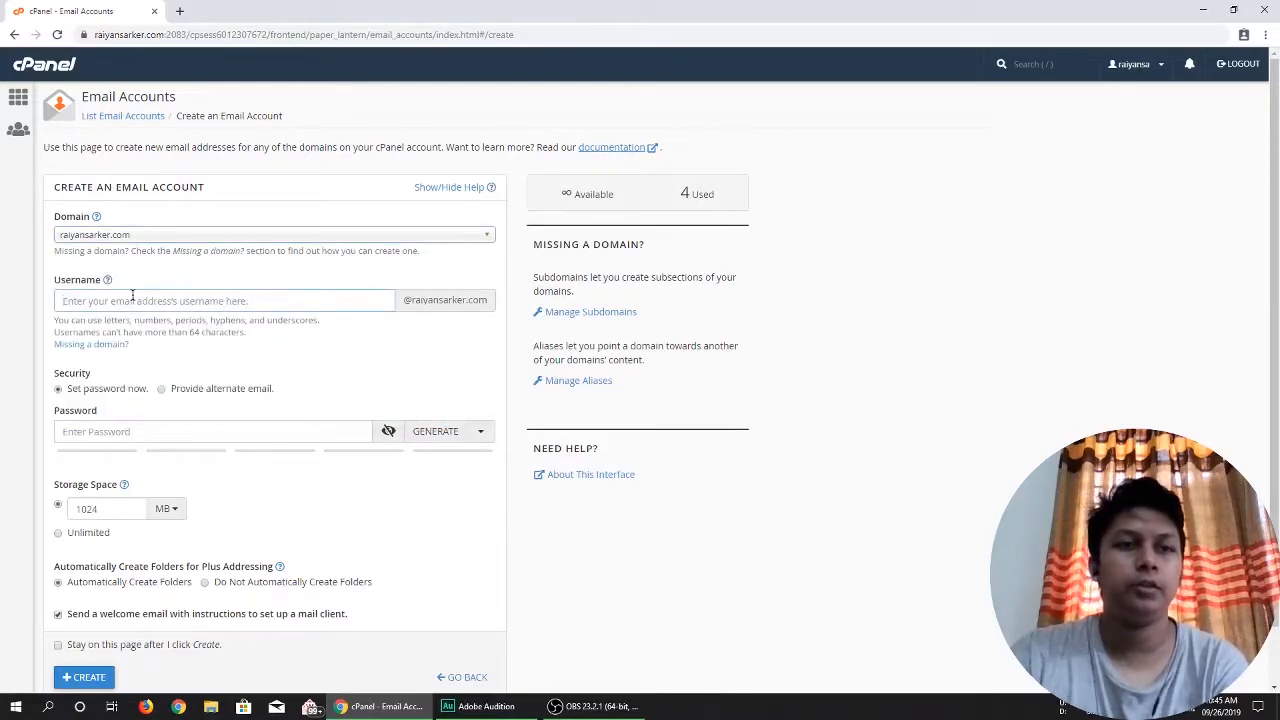
{"action": "type", "text": "te"}
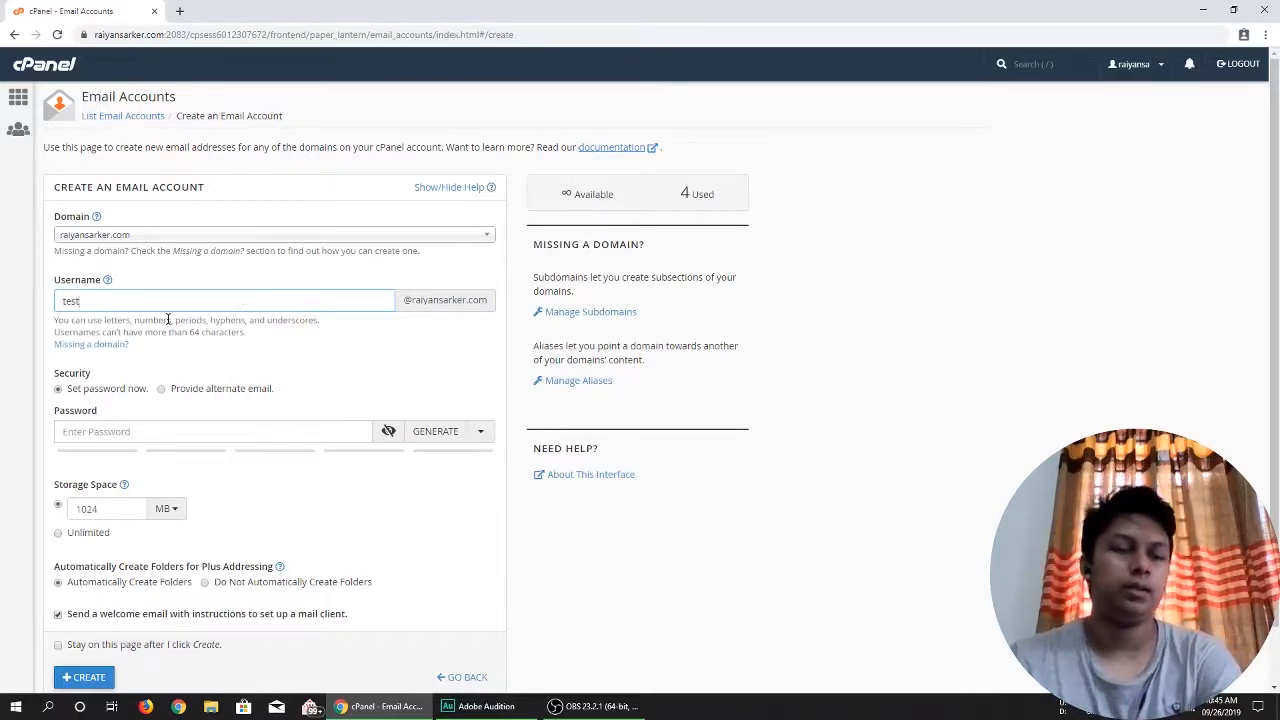
{"action": "type", "text": "st"}
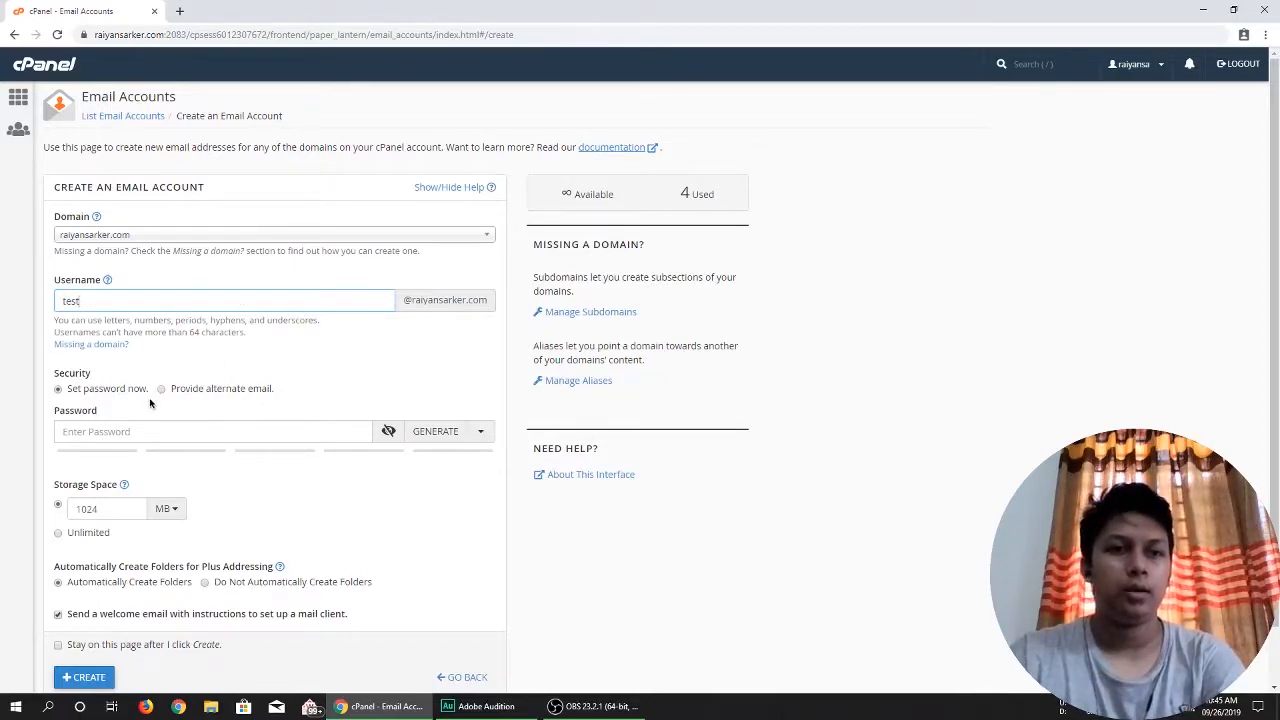
Enter a strong password for the new email account, keeping its characters hidden.
{"action": "left_click", "coordinate": [142, 428]}
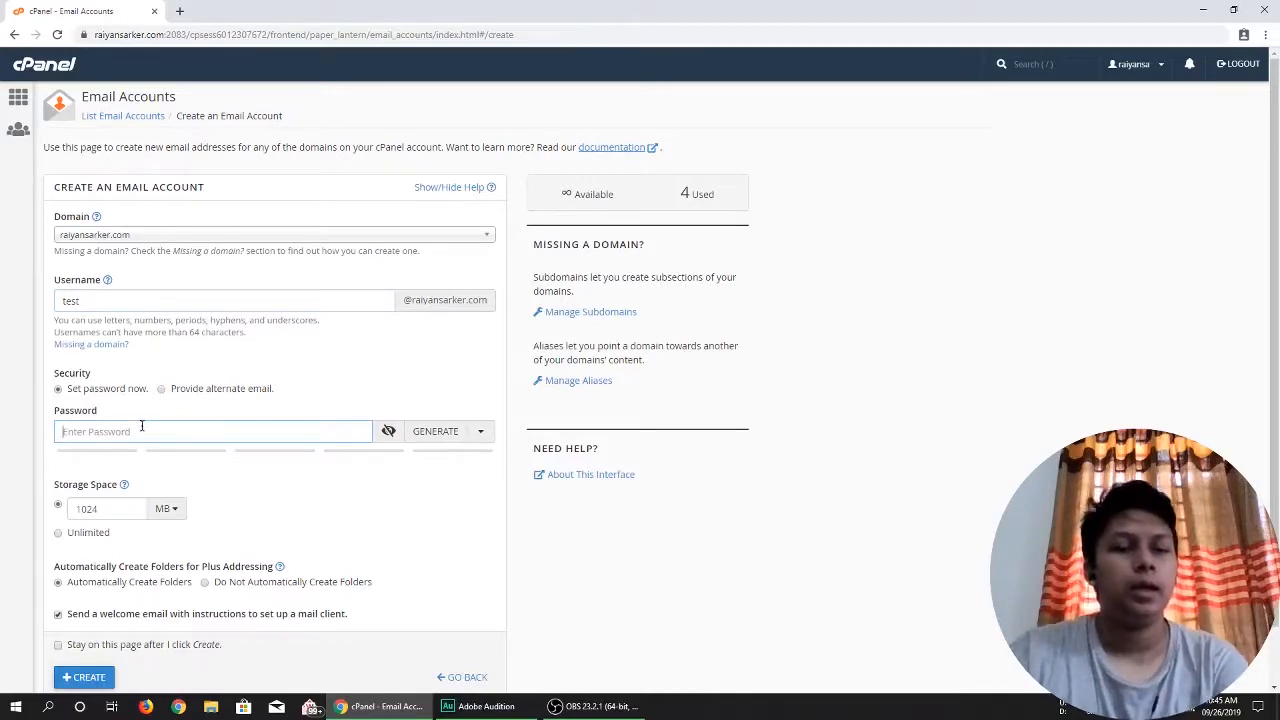
{"action": "left_click", "coordinate": [388, 431]}
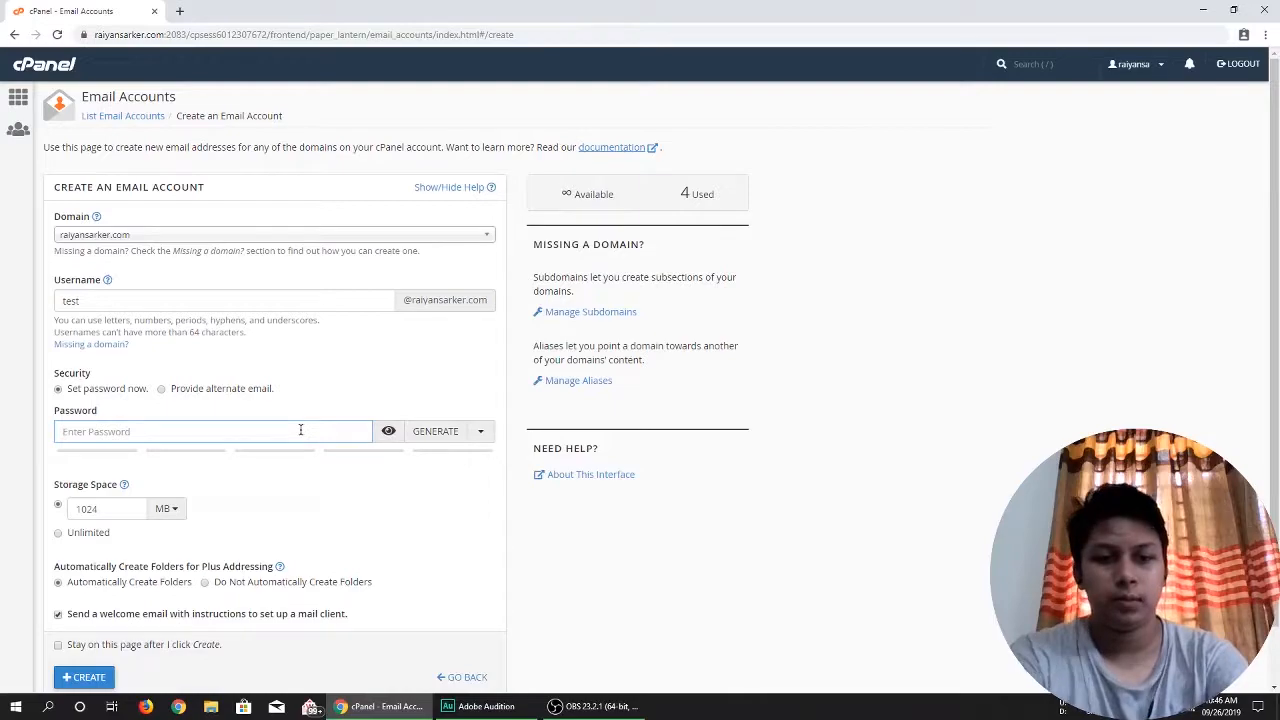
{"action": "type", "text": "$&"}
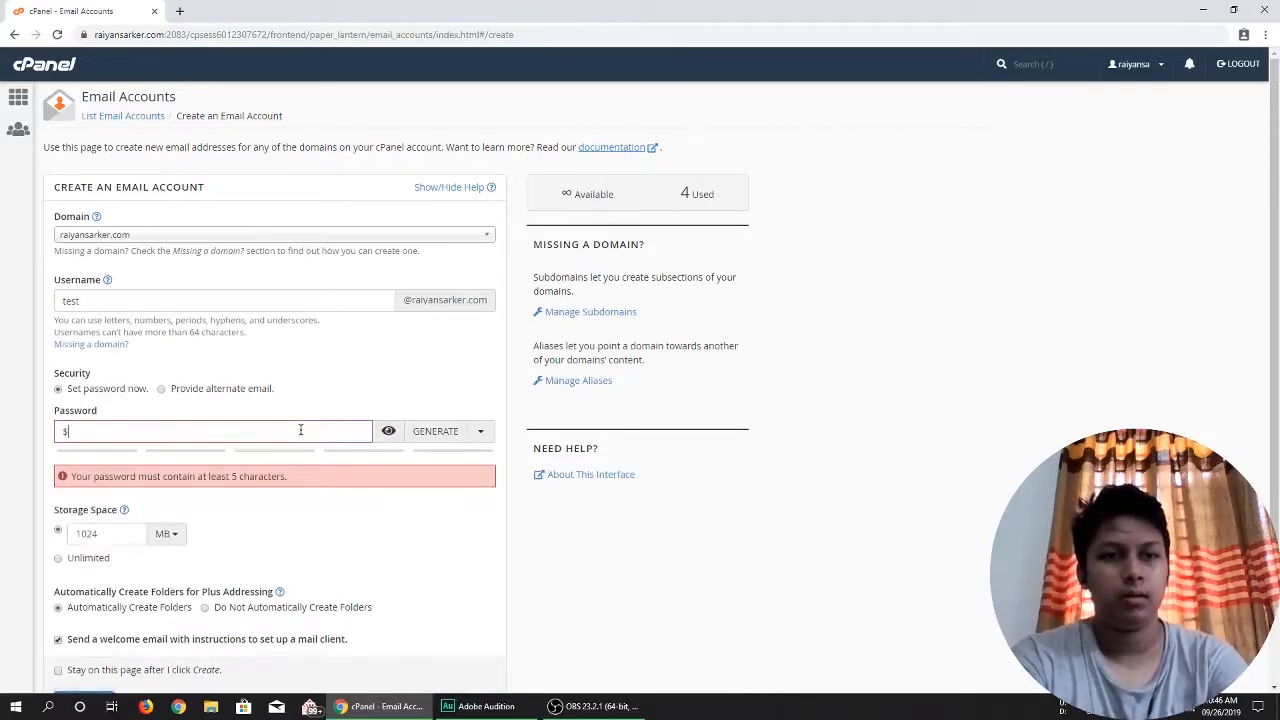
{"action": "key", "text": "BackSpace"}
{"action": "left_click", "coordinate": [388, 431]}
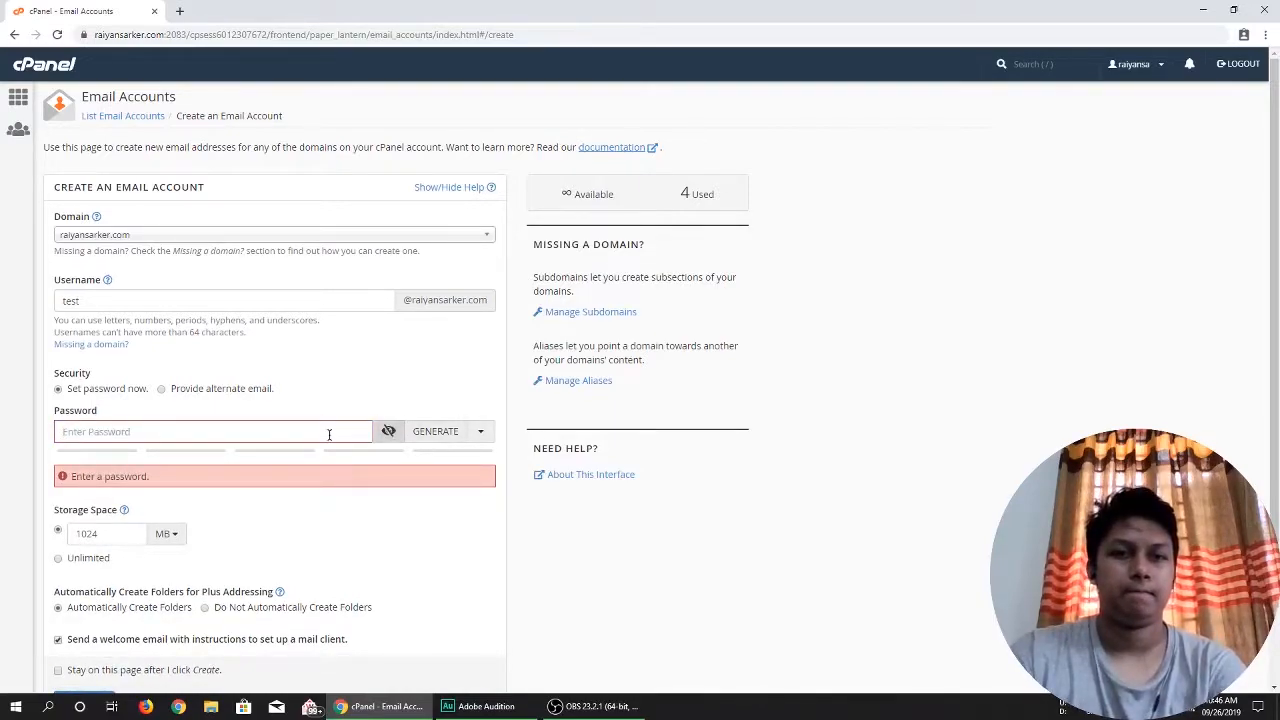
{"action": "type", "text": "••"}
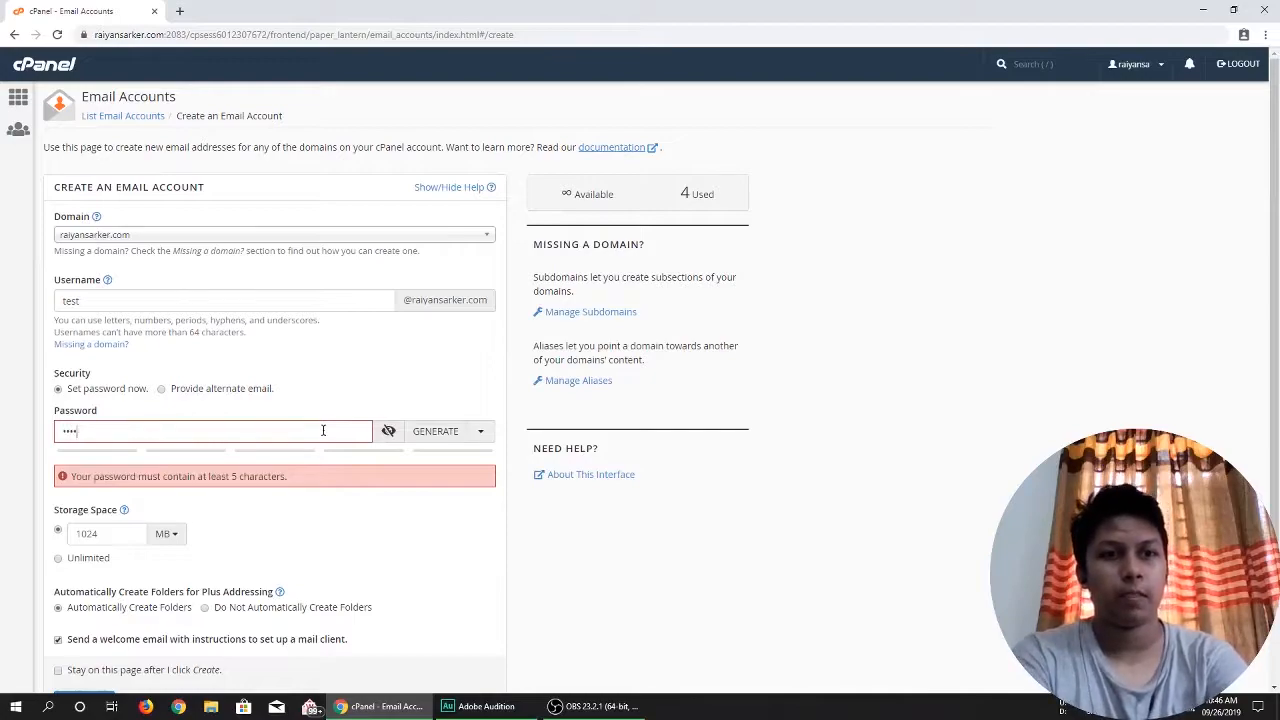
{"action": "type", "text": "••••••••••"}
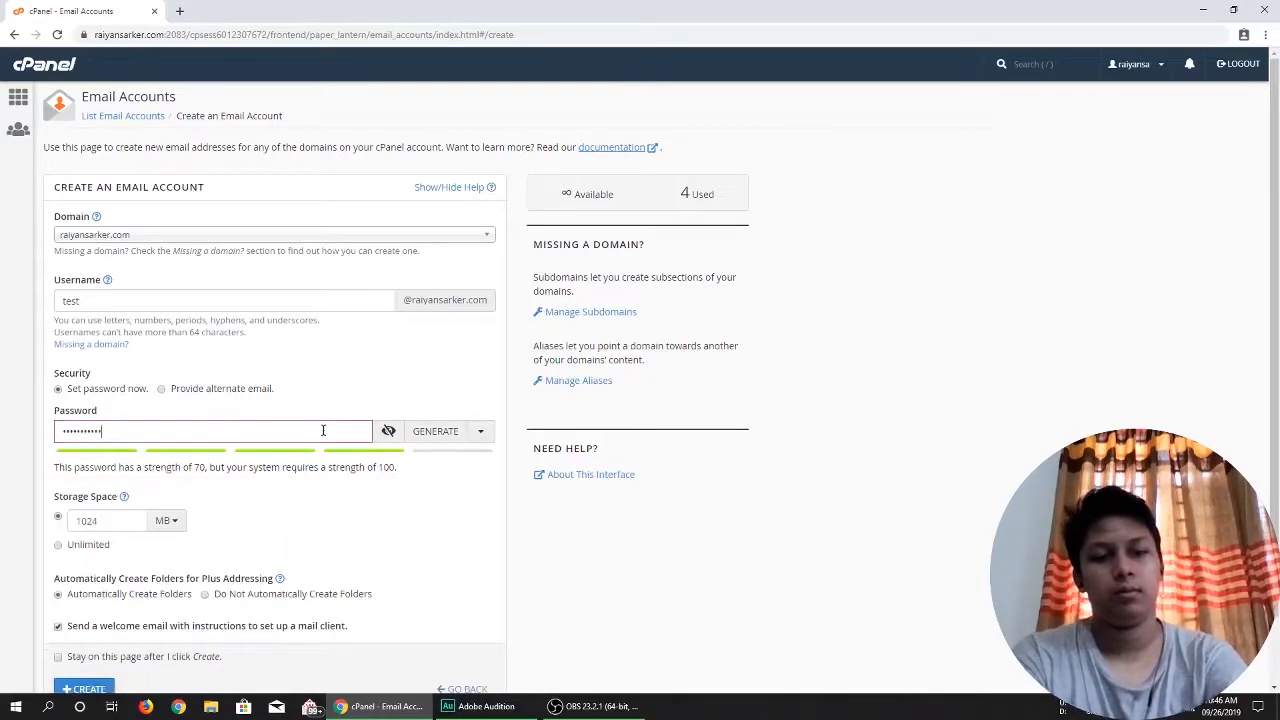
{"action": "type", "text": "•••"}
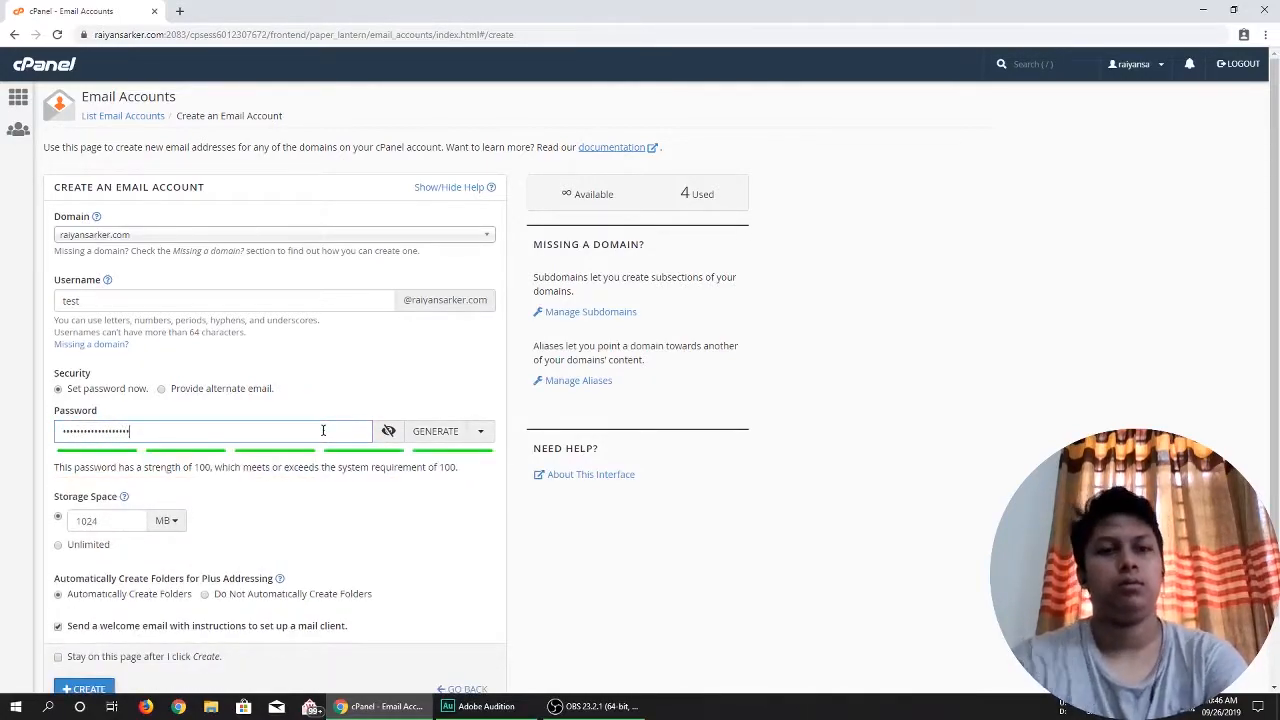
Set the storage space to Unlimited and create the email account.
{"action": "scroll", "coordinate": [340, 432], "scroll_direction": "down", "scroll_amount": 2}
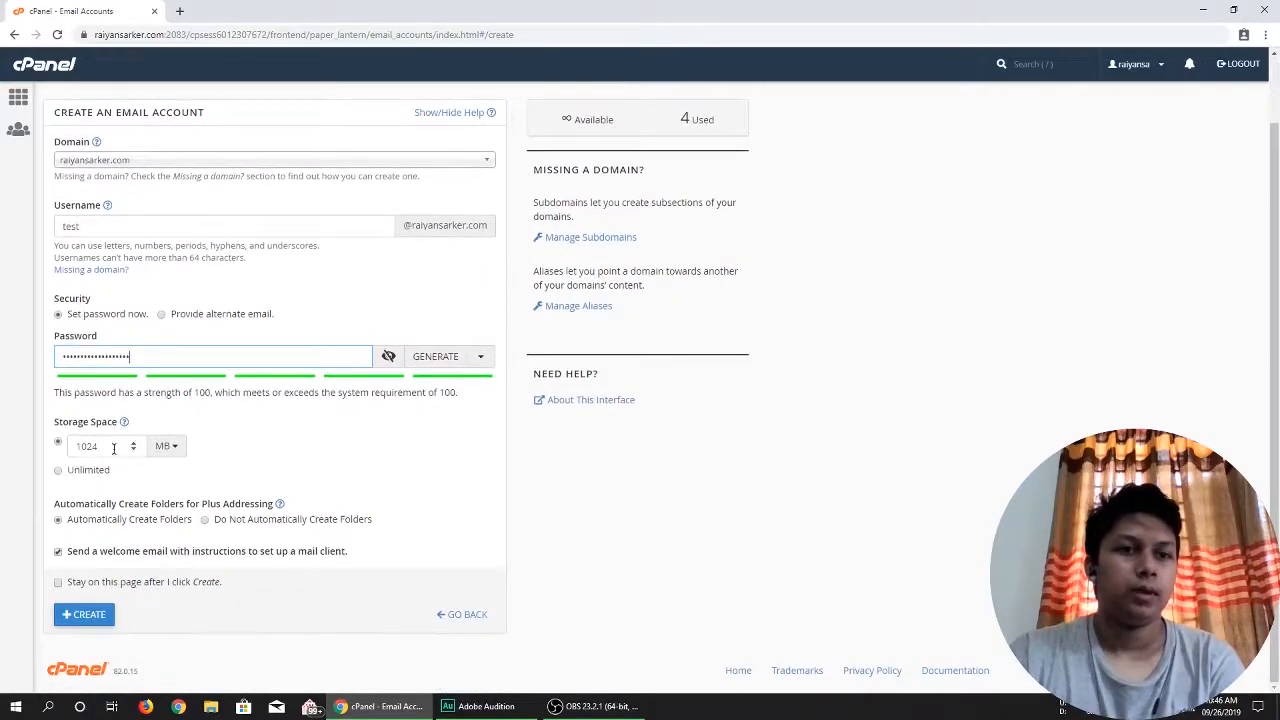
{"action": "left_click", "coordinate": [164, 447]}
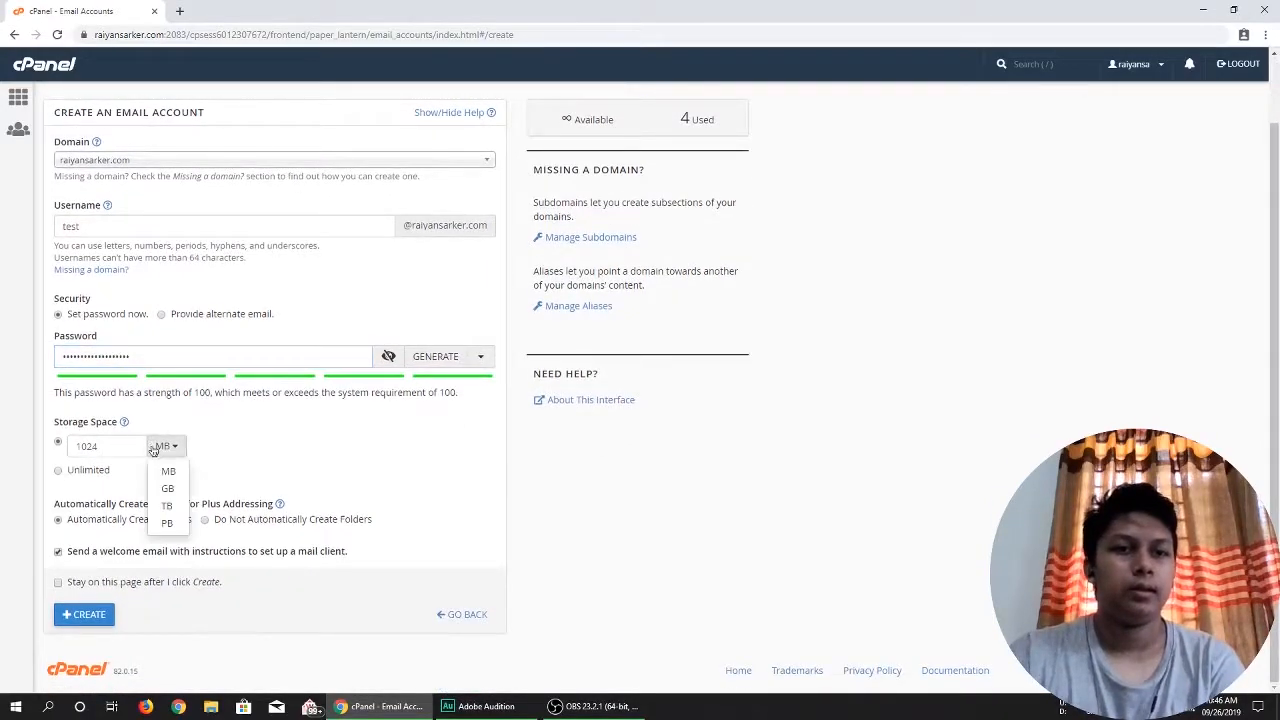
{"action": "left_click", "coordinate": [72, 471]}
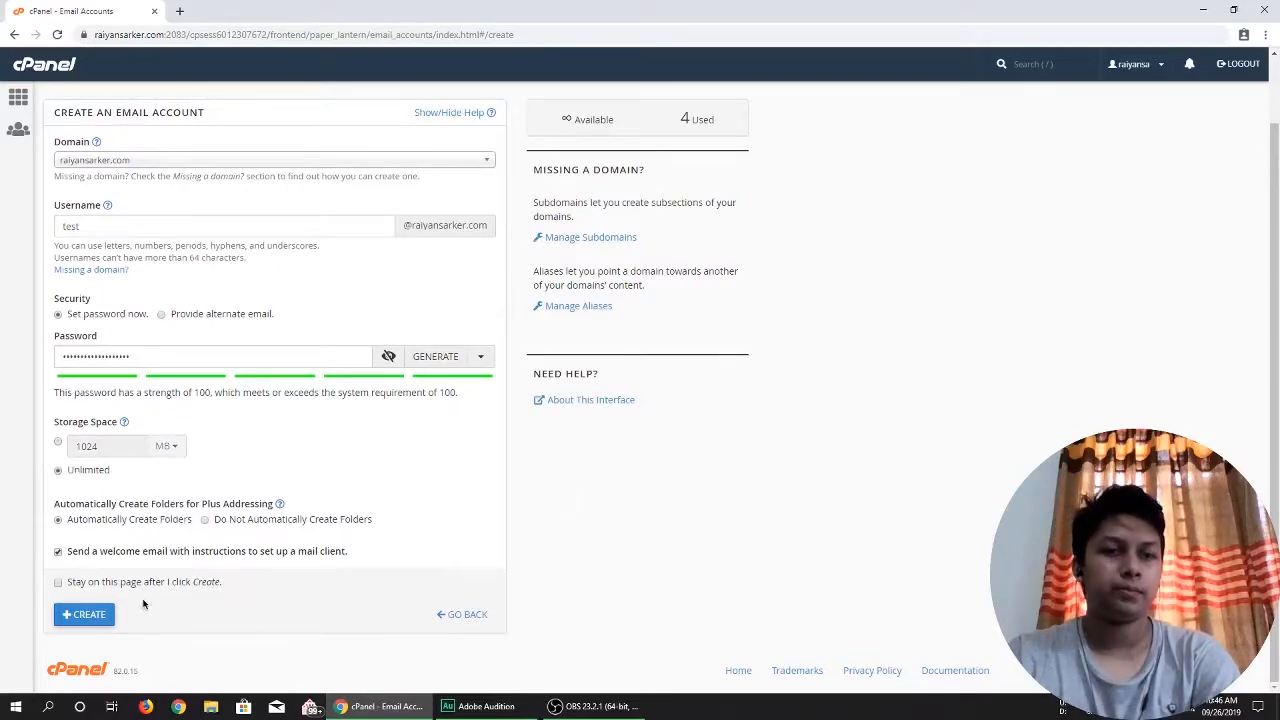
{"action": "left_click", "coordinate": [88, 614]}
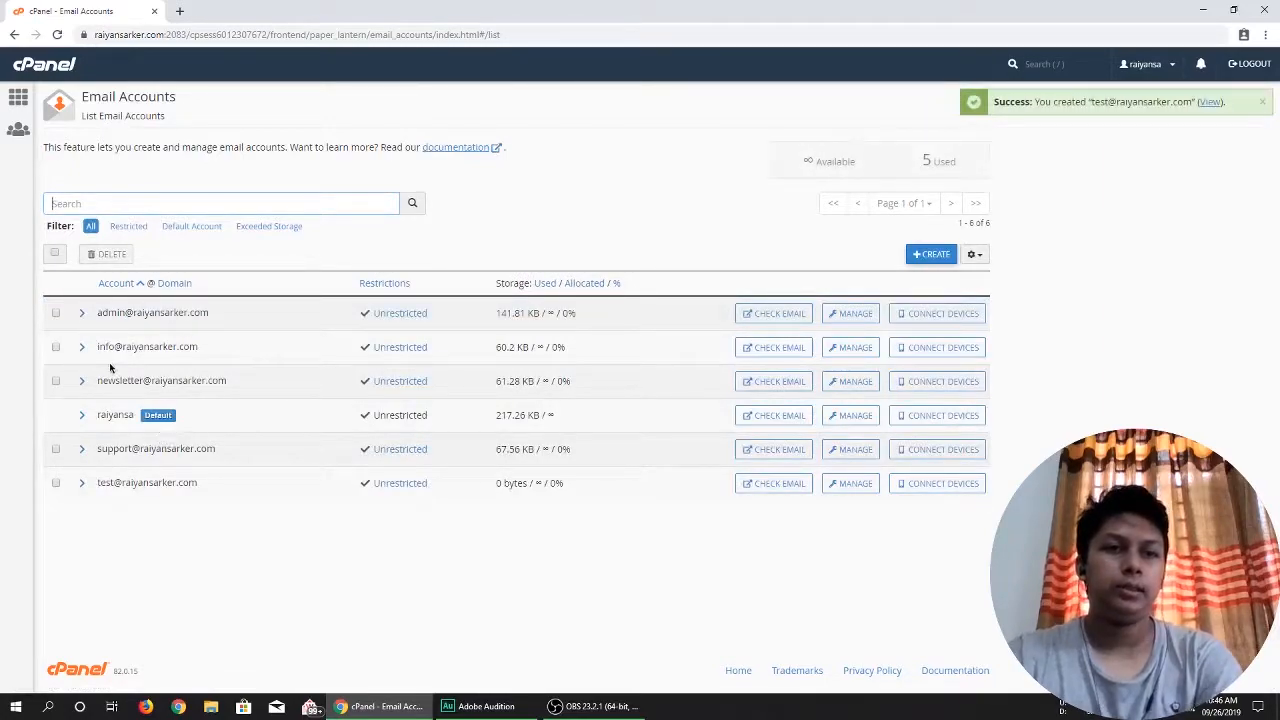
Check email for the new test account and open its mailbox in Roundcube.
{"action": "left_click_drag", "start_coordinate": [97, 483], "coordinate": [248, 500]}
{"action": "left_click", "coordinate": [251, 519]}
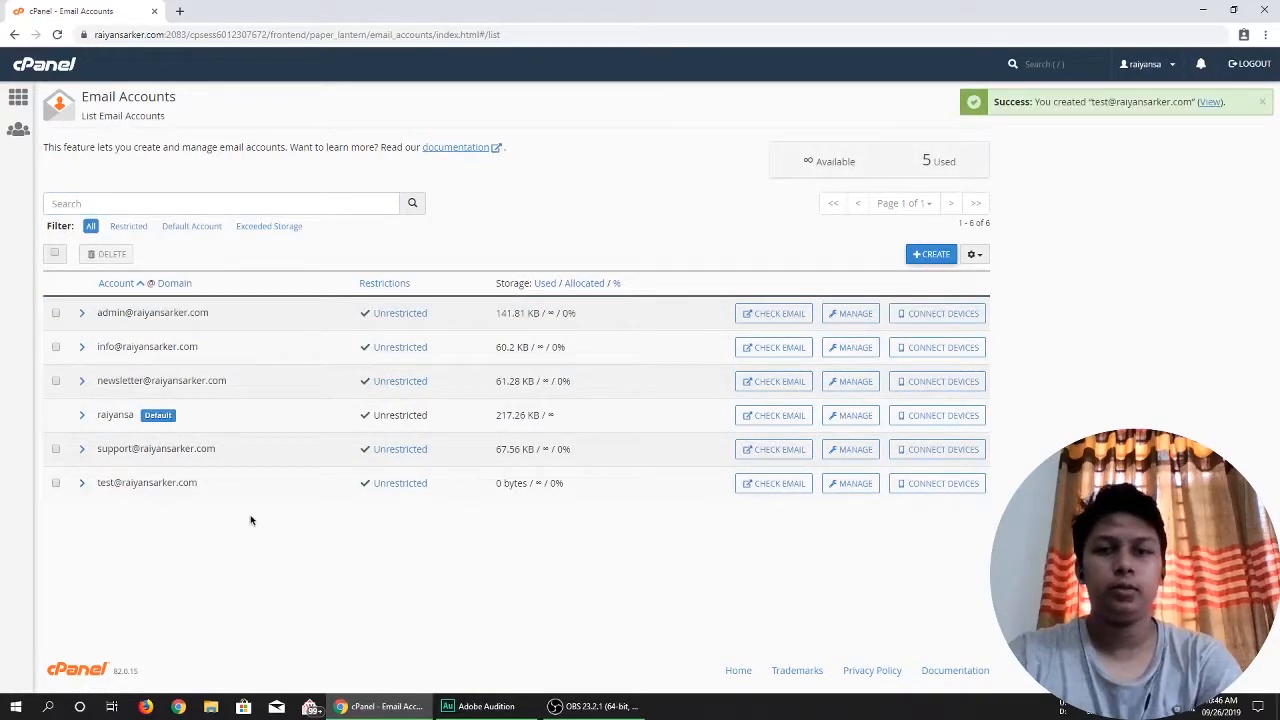
{"action": "left_click", "coordinate": [763, 484]}
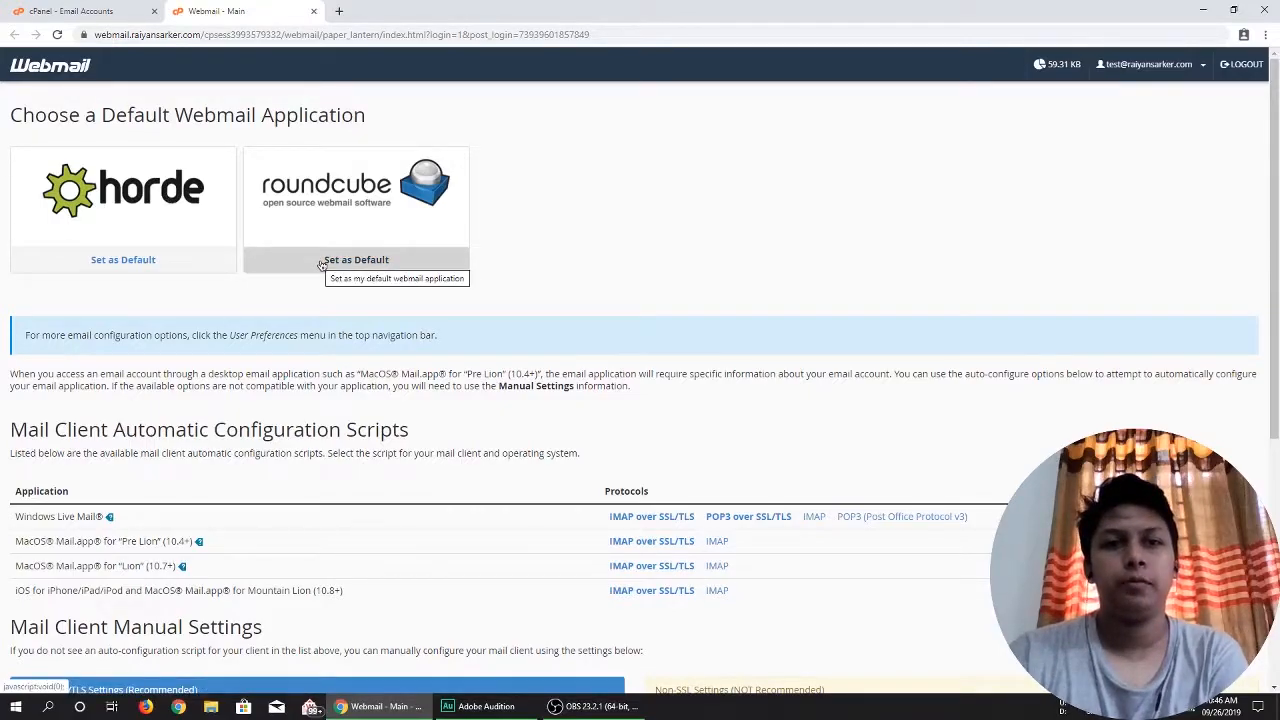
{"action": "left_click", "coordinate": [350, 228]}
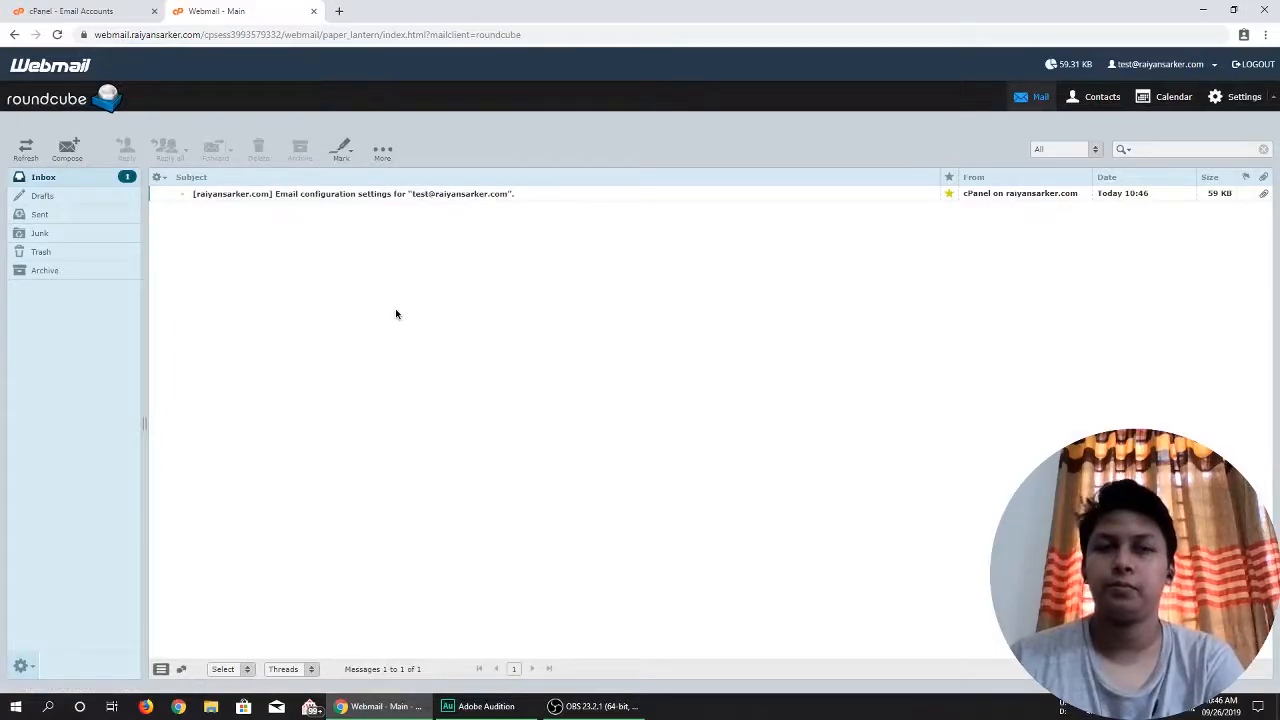
Open the email configuration settings message and review the secure SSL/TLS password, incoming server and outgoing server entries.
{"action": "double_click", "coordinate": [239, 197]}
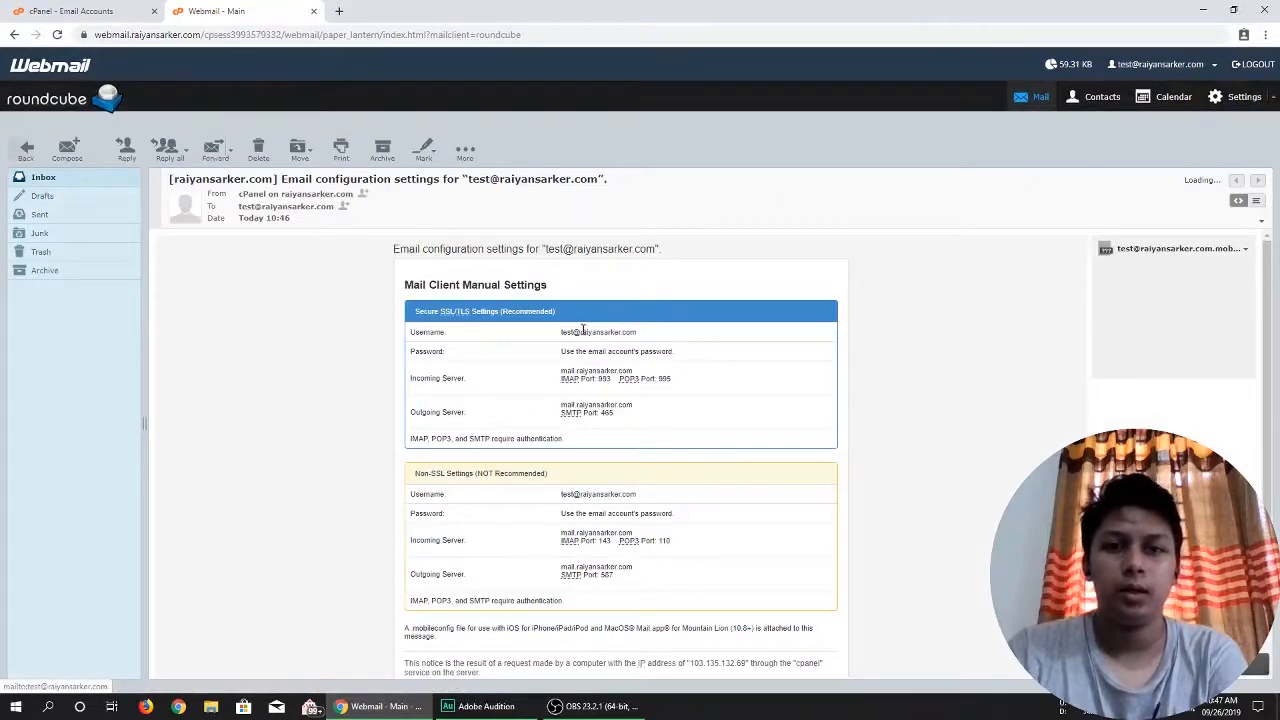
{"action": "left_click_drag", "start_coordinate": [558, 334], "coordinate": [497, 350]}
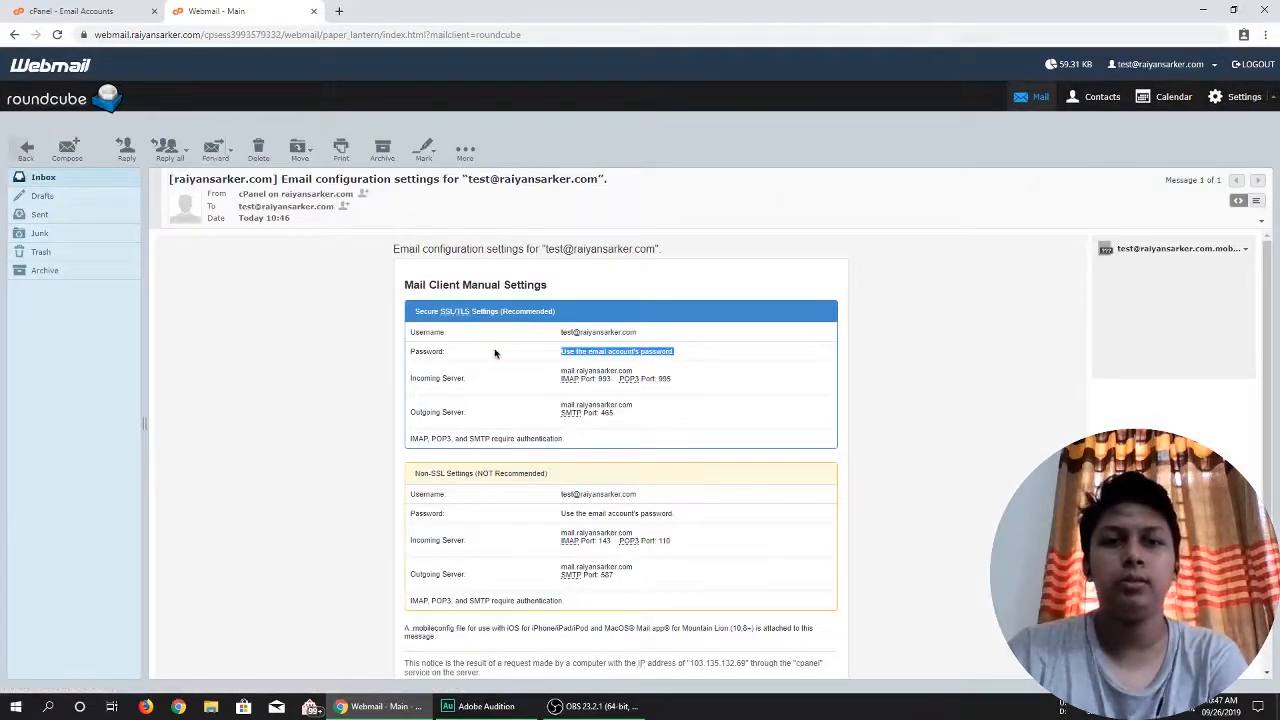
{"action": "left_click_drag", "start_coordinate": [700, 383], "coordinate": [497, 384]}
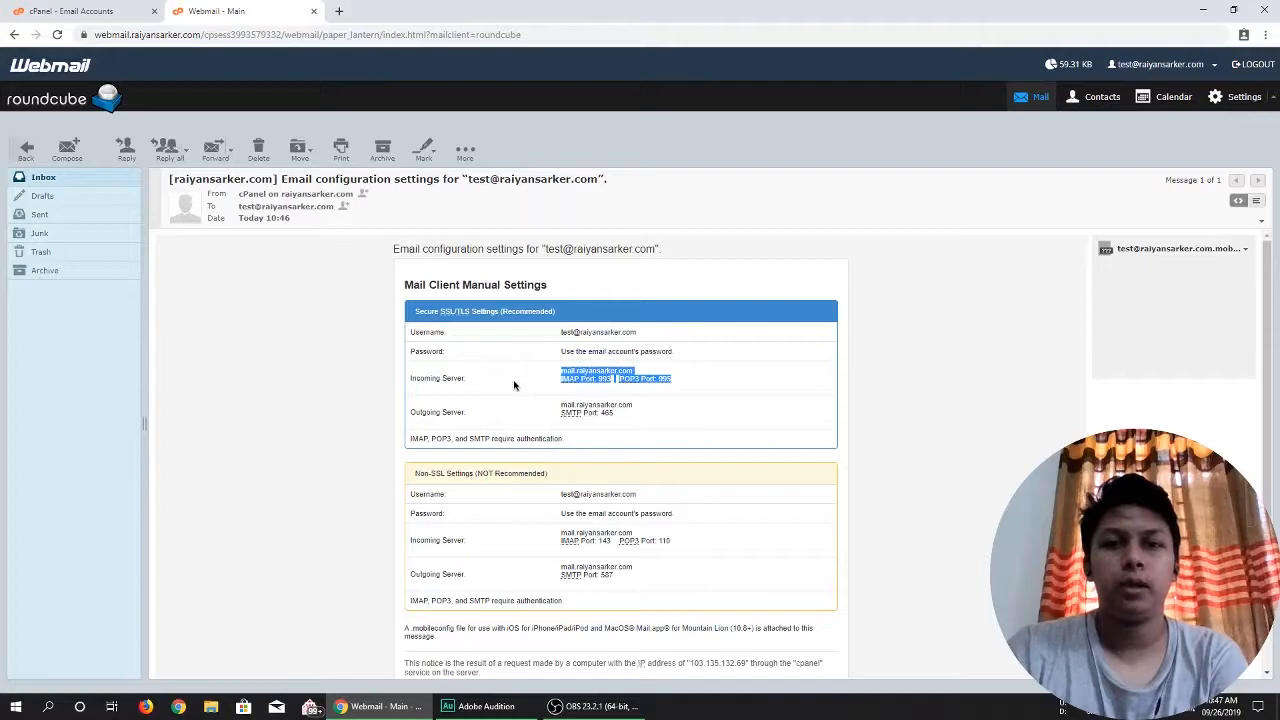
{"action": "left_click", "coordinate": [598, 412]}
{"action": "left_click_drag", "start_coordinate": [676, 408], "coordinate": [507, 409]}
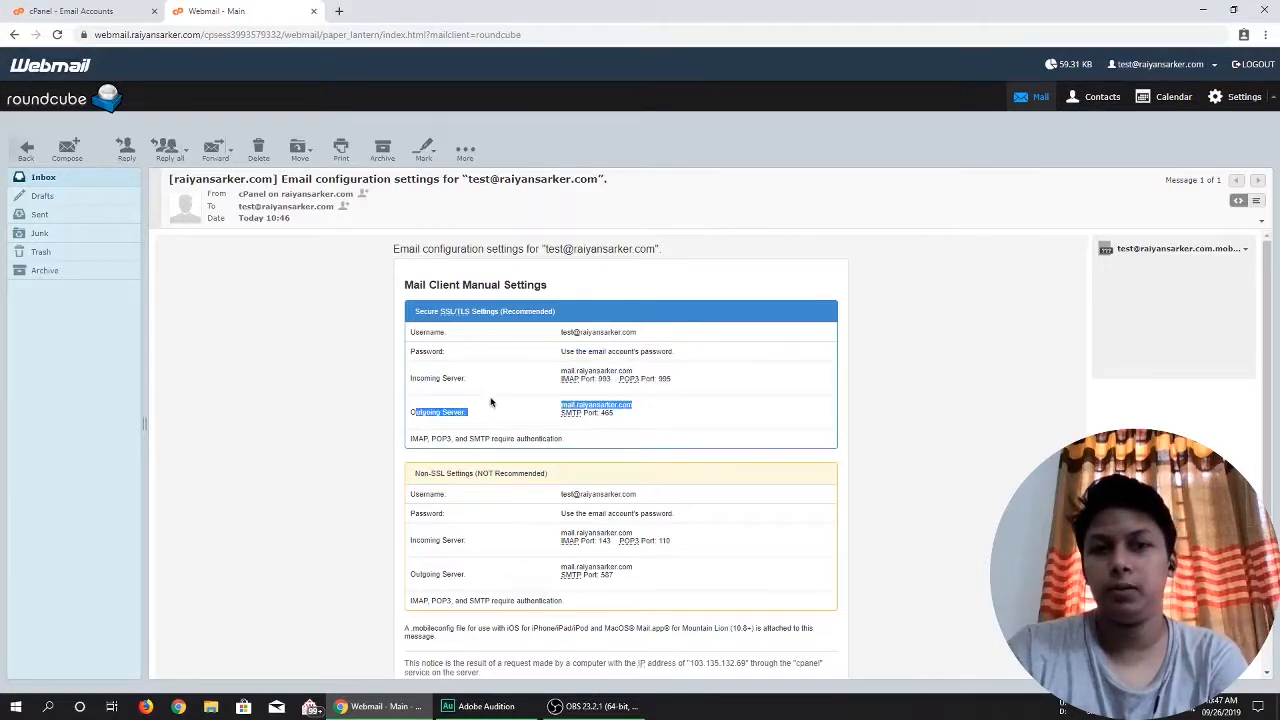
{"action": "left_click", "coordinate": [526, 408]}
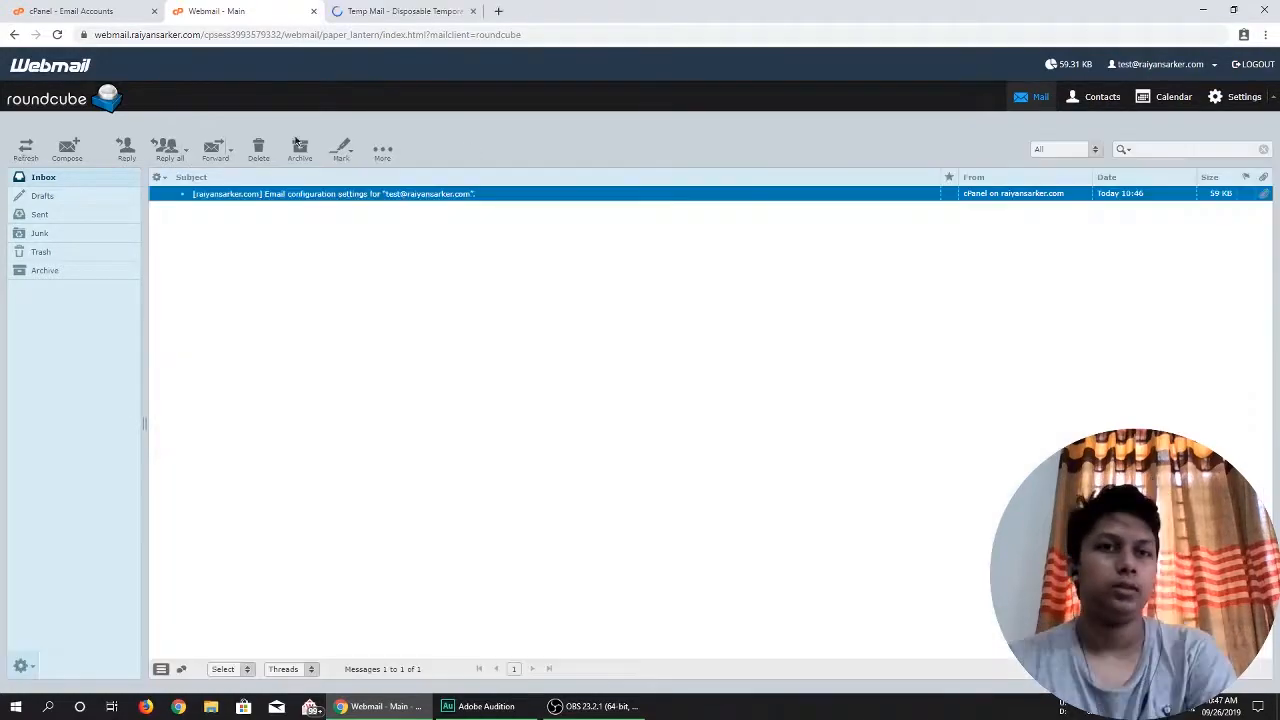
Start composing a new message from the test mailbox and close the Temp Mail page.
{"action": "left_click", "coordinate": [62, 152]}
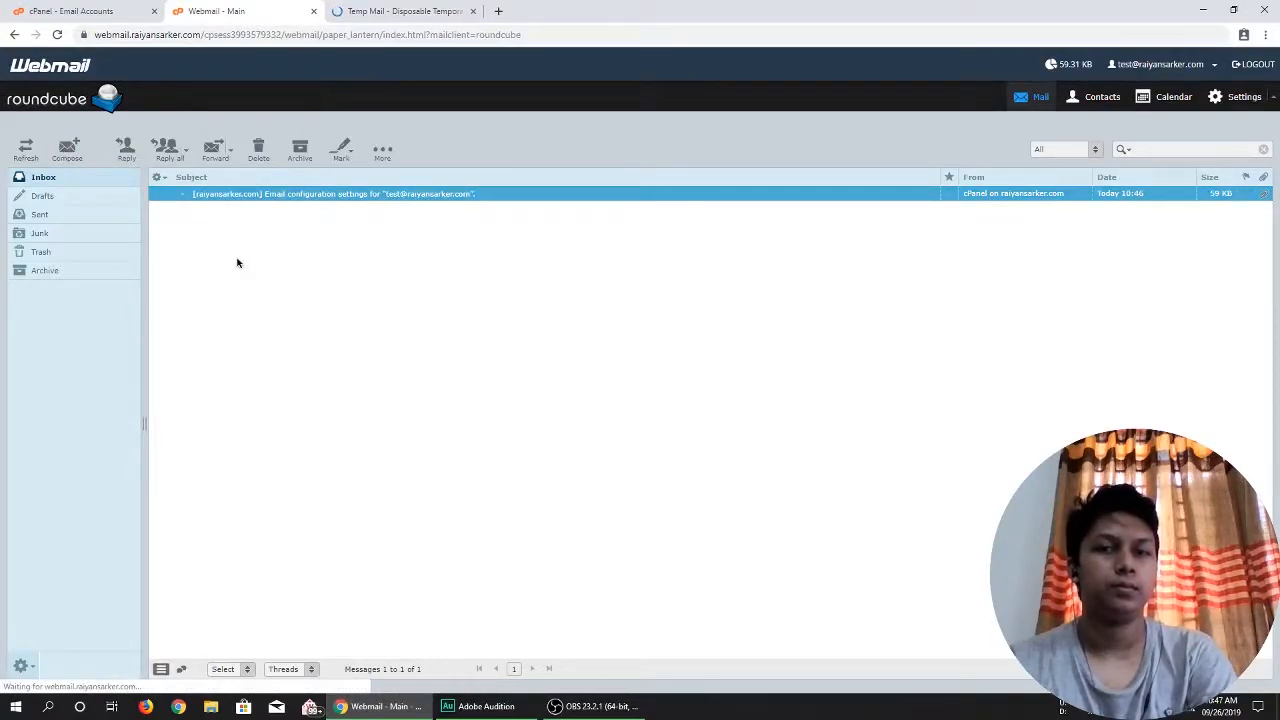
{"action": "left_click", "coordinate": [253, 281]}
{"action": "left_click", "coordinate": [70, 152]}
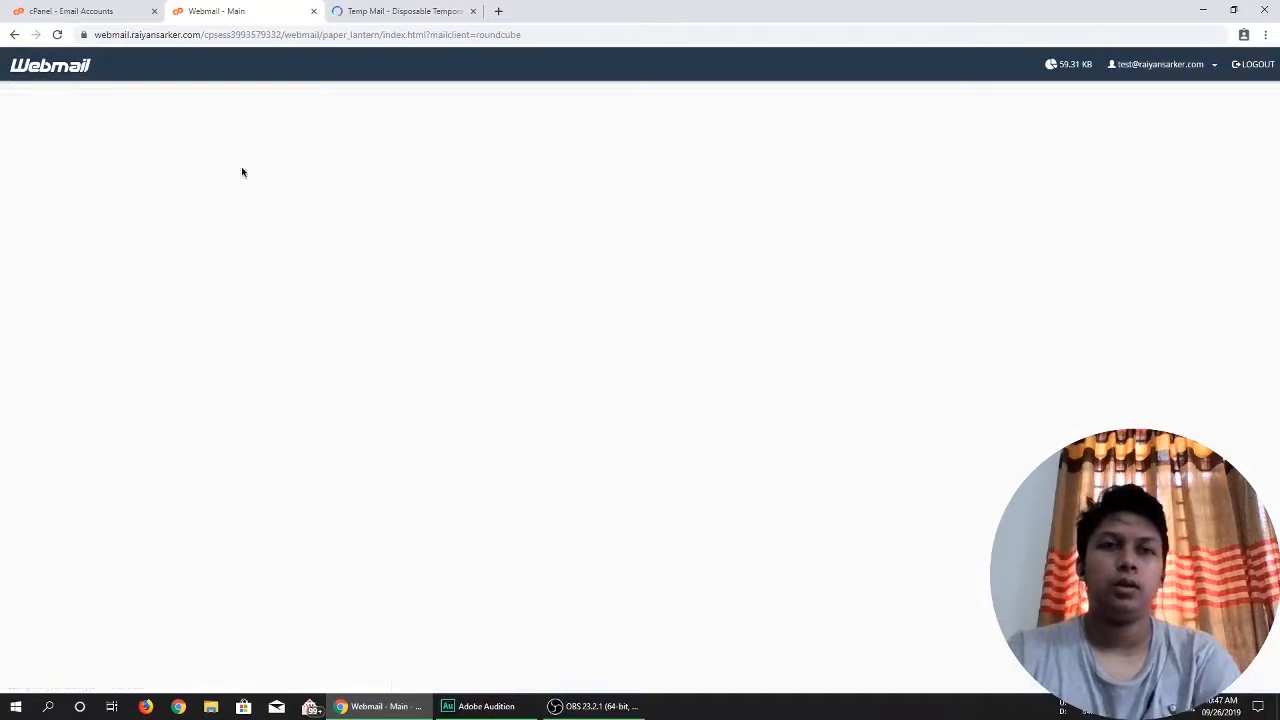
{"action": "middle_click", "coordinate": [330, 7]}
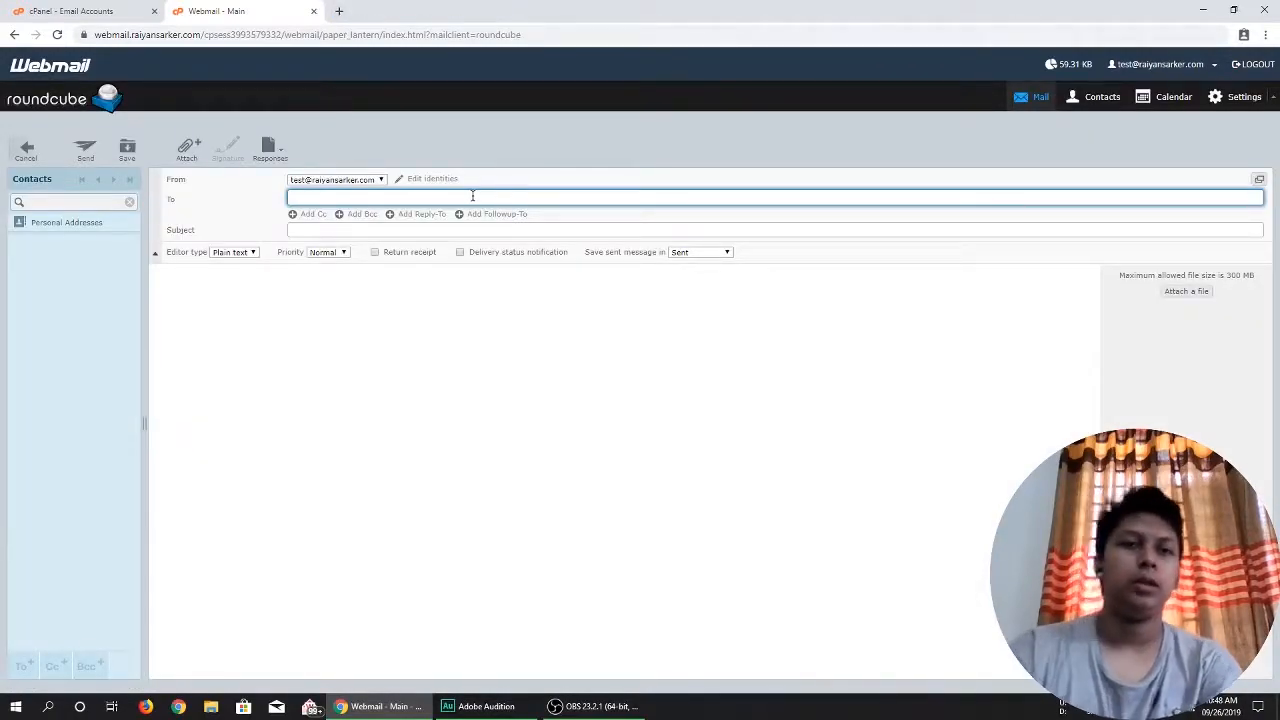
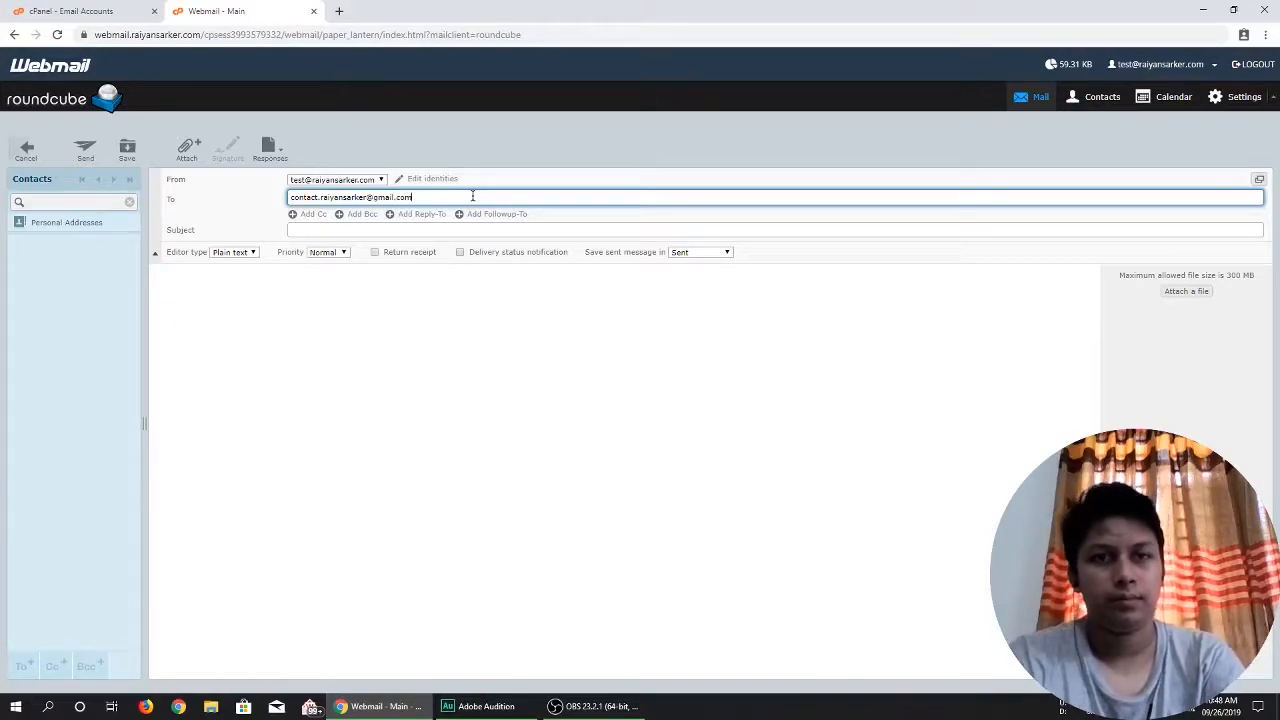
Set the message subject to "Hello World!".
{"action": "key", "text": "Tab"}
{"action": "type", "text": "H"}
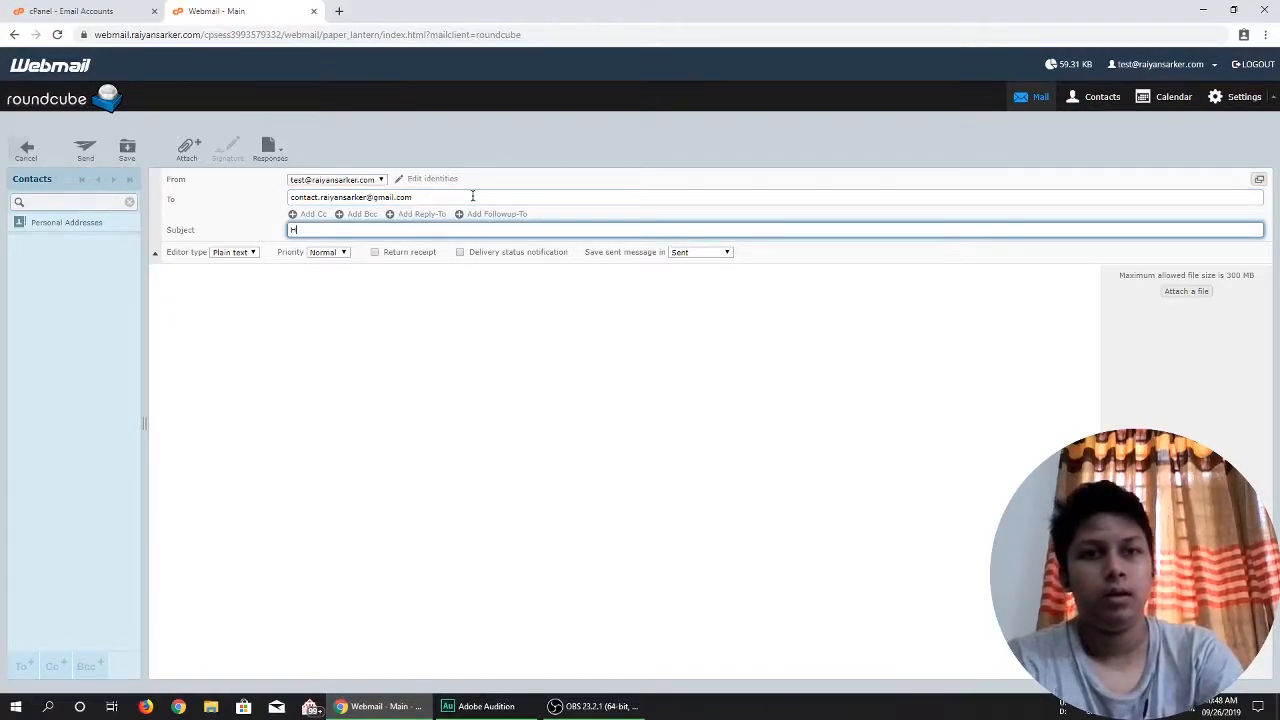
{"action": "type", "text": "ello WO"}
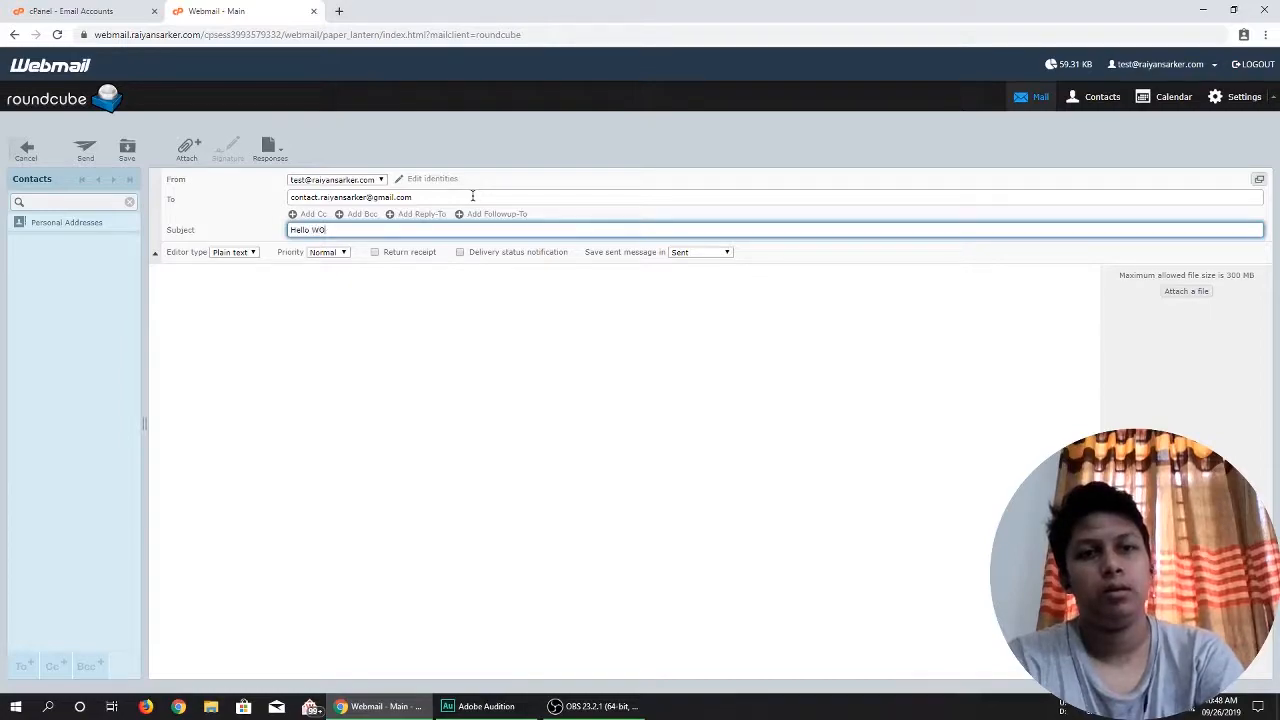
{"action": "key", "text": "BackSpace"}
{"action": "type", "text": "orld"}
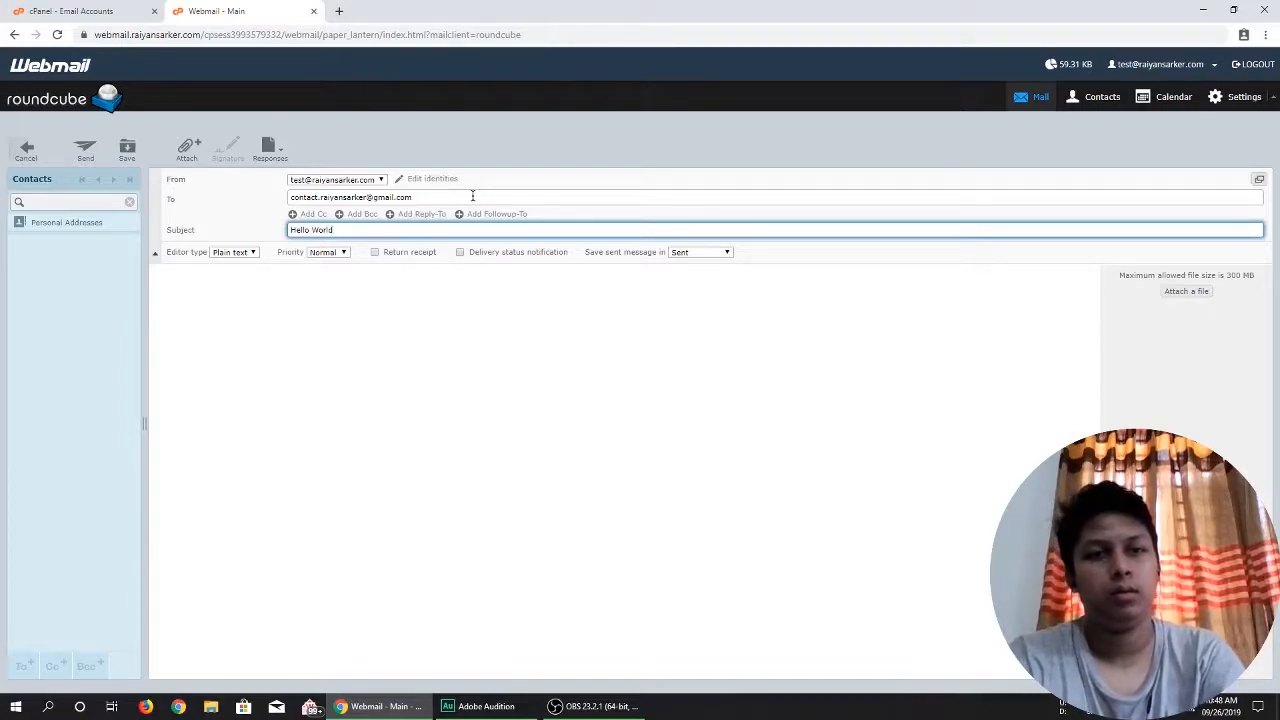
{"action": "type", "text": "!"}
Write "Hello. This is a test message. Thank you!" as the message body and send the email.
{"action": "key", "text": "Tab"}
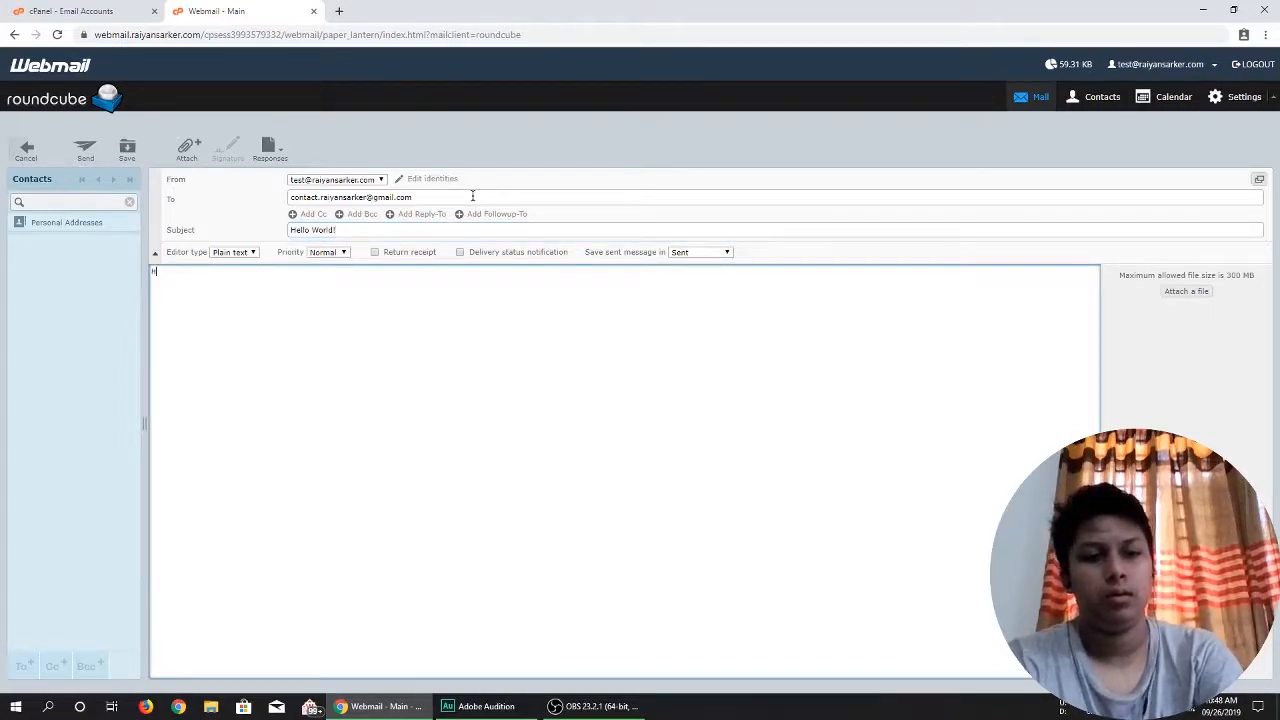
{"action": "type", "text": "Hello"}
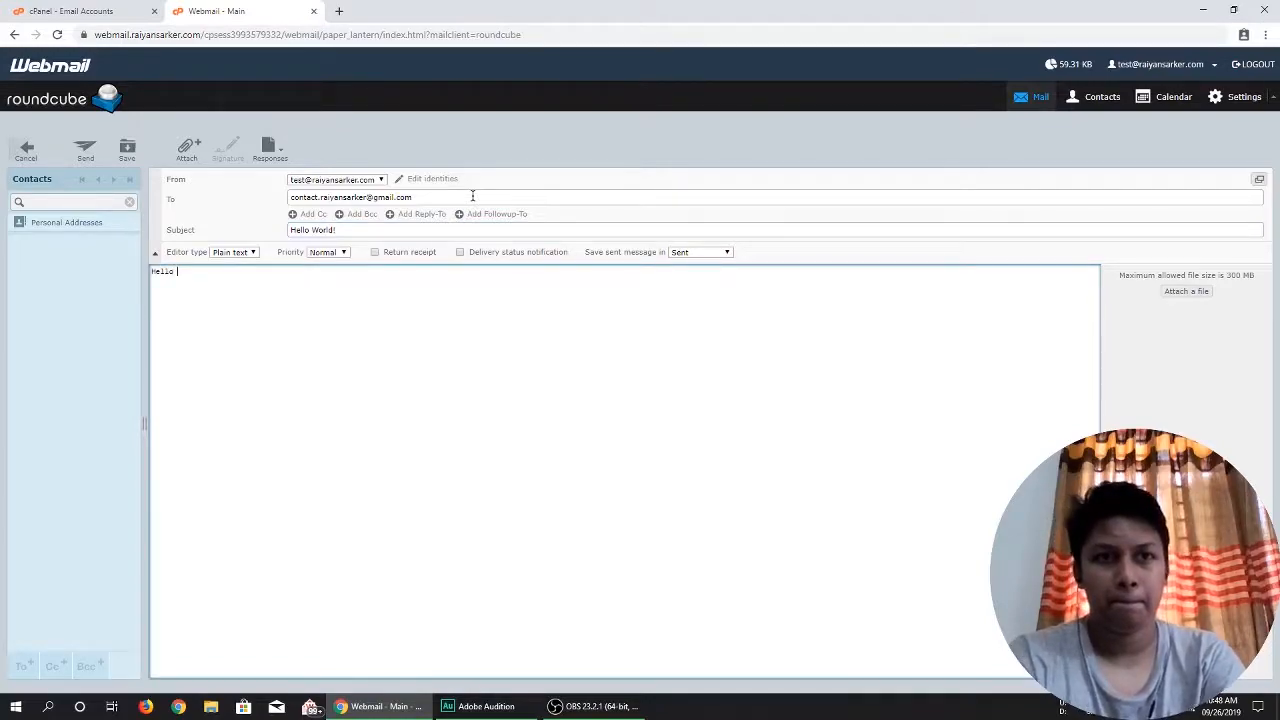
{"action": "type", "text": ". This is"}
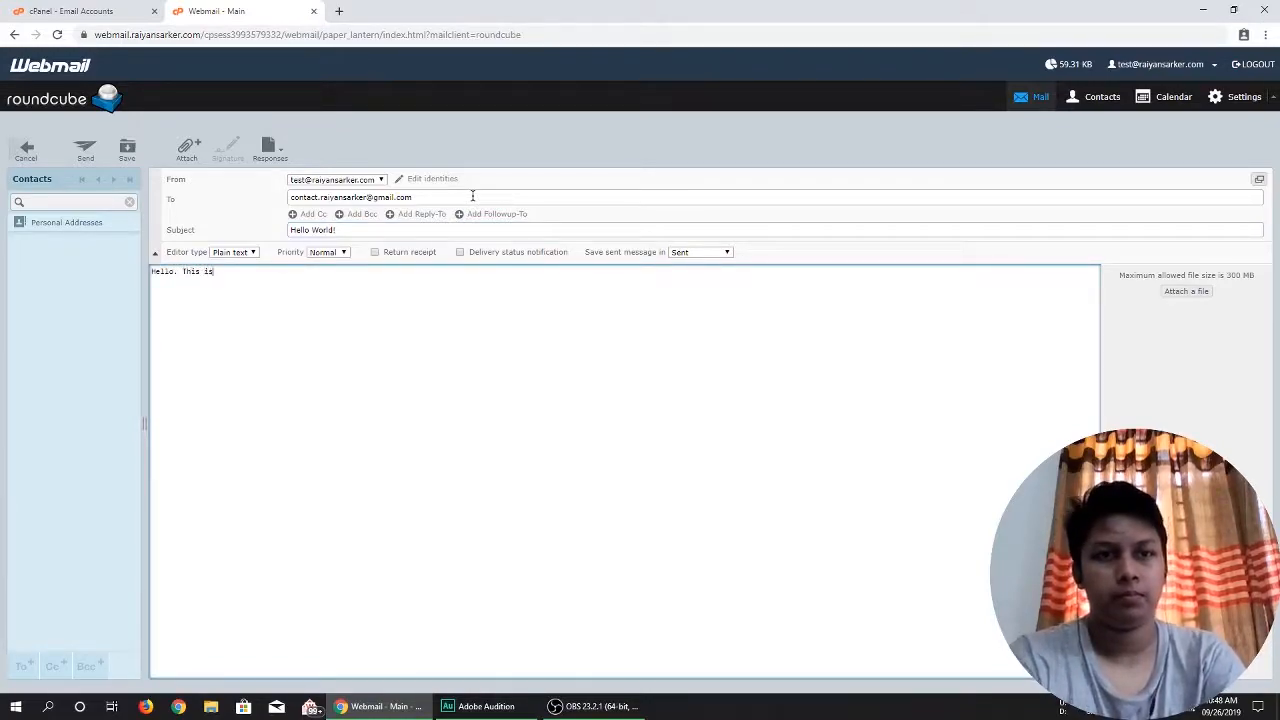
{"action": "type", "text": " a test"}
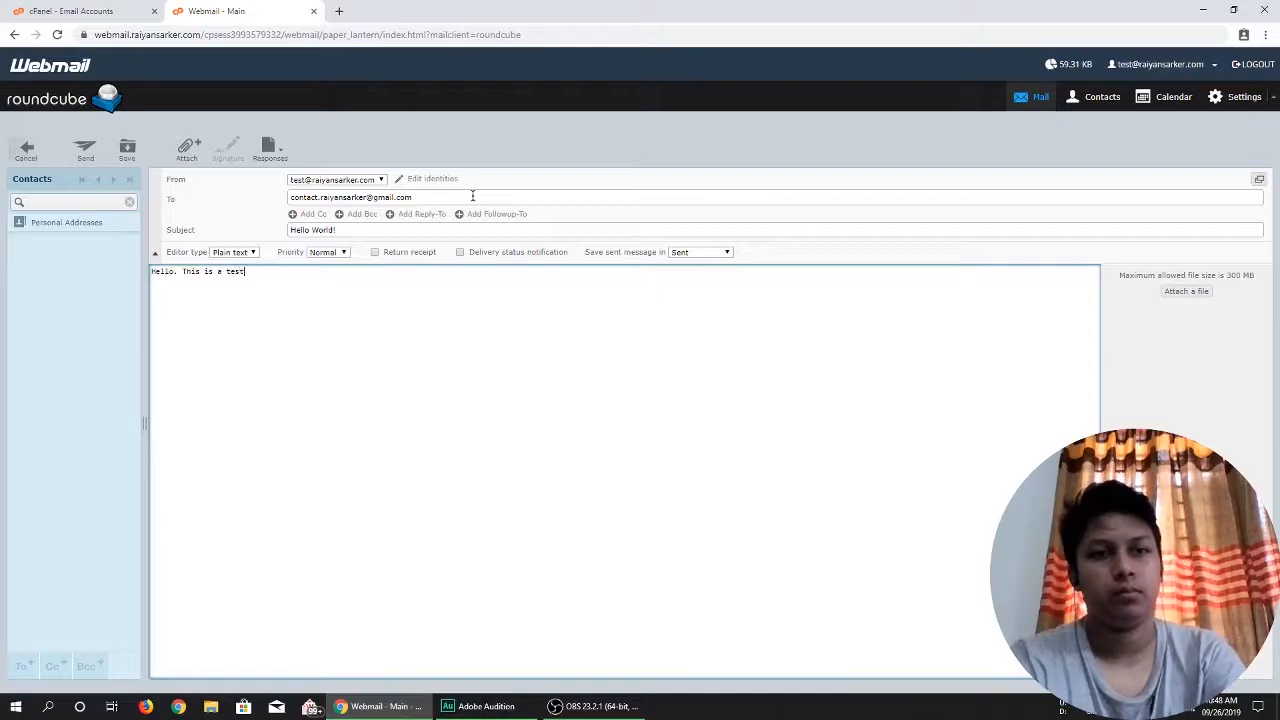
{"action": "type", "text": " mes"}
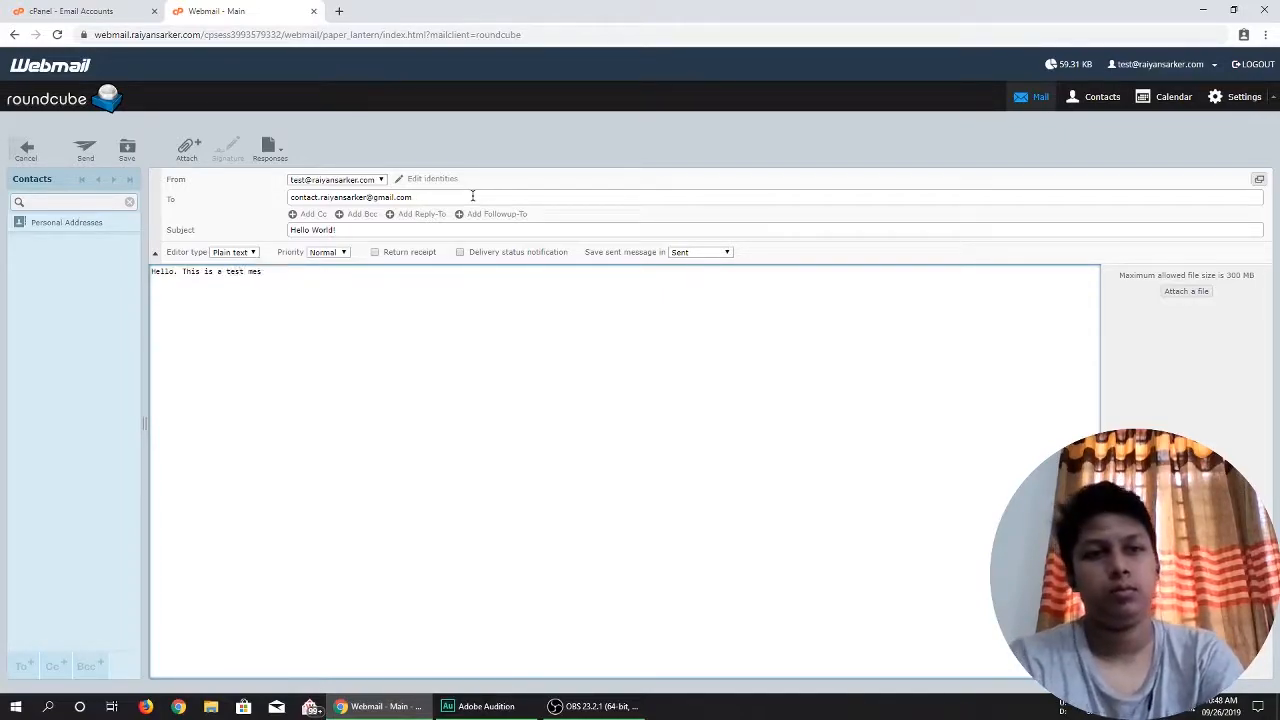
{"action": "type", "text": "sage. thank"}
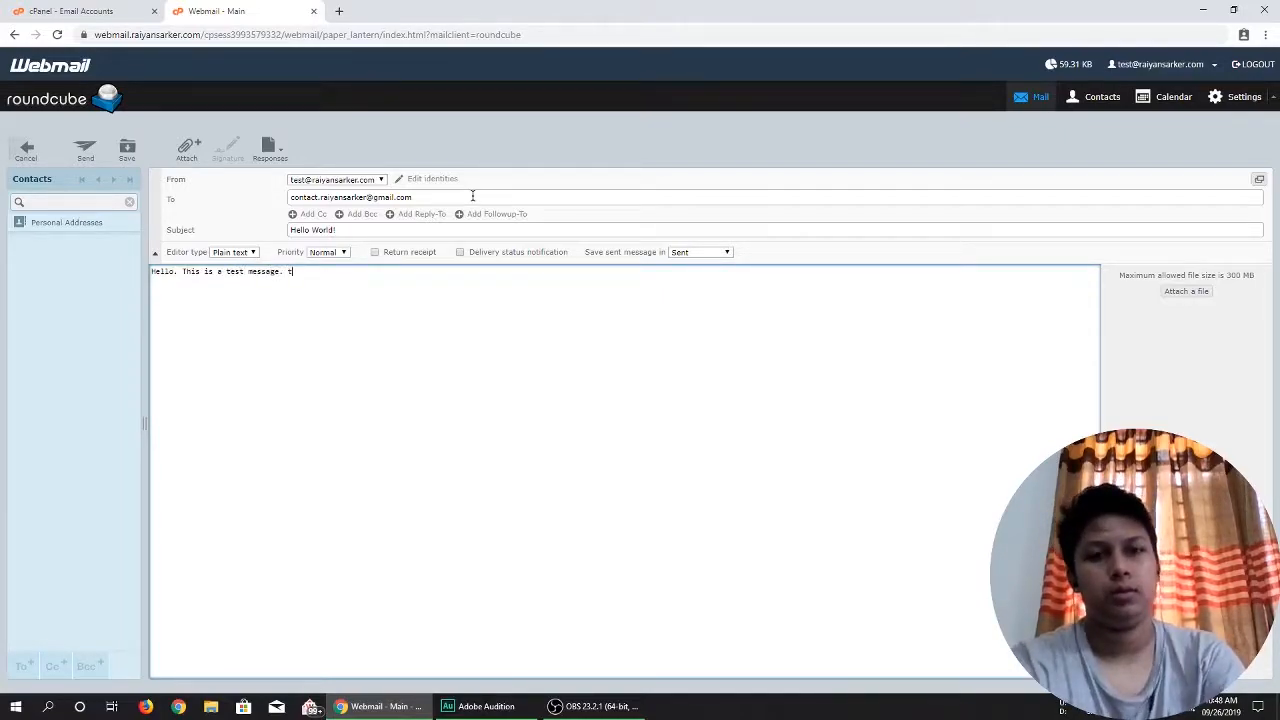
{"action": "key", "text": "BackSpace"}
{"action": "key", "text": "BackSpace"}
{"action": "key", "text": "BackSpace"}
{"action": "key", "text": "BackSpace"}
{"action": "key", "text": "BackSpace"}
{"action": "type", "text": "Thanksyou!"}
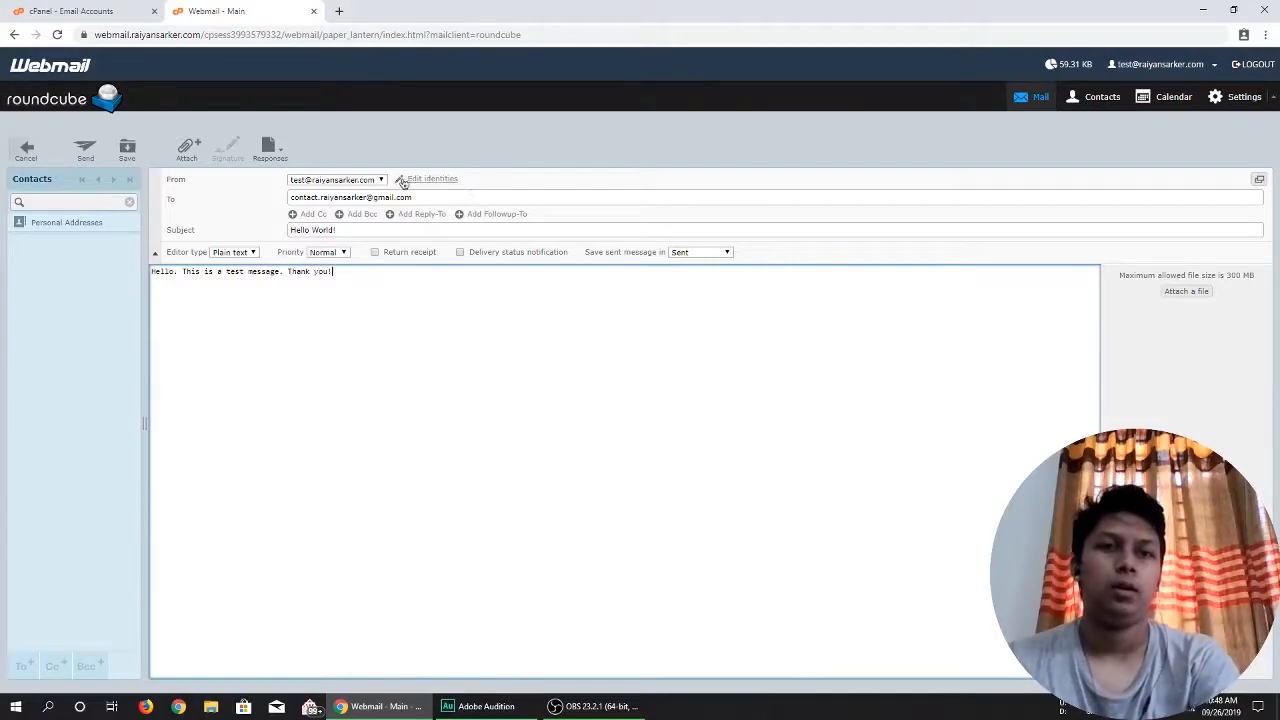
{"action": "left_click", "coordinate": [81, 153]}
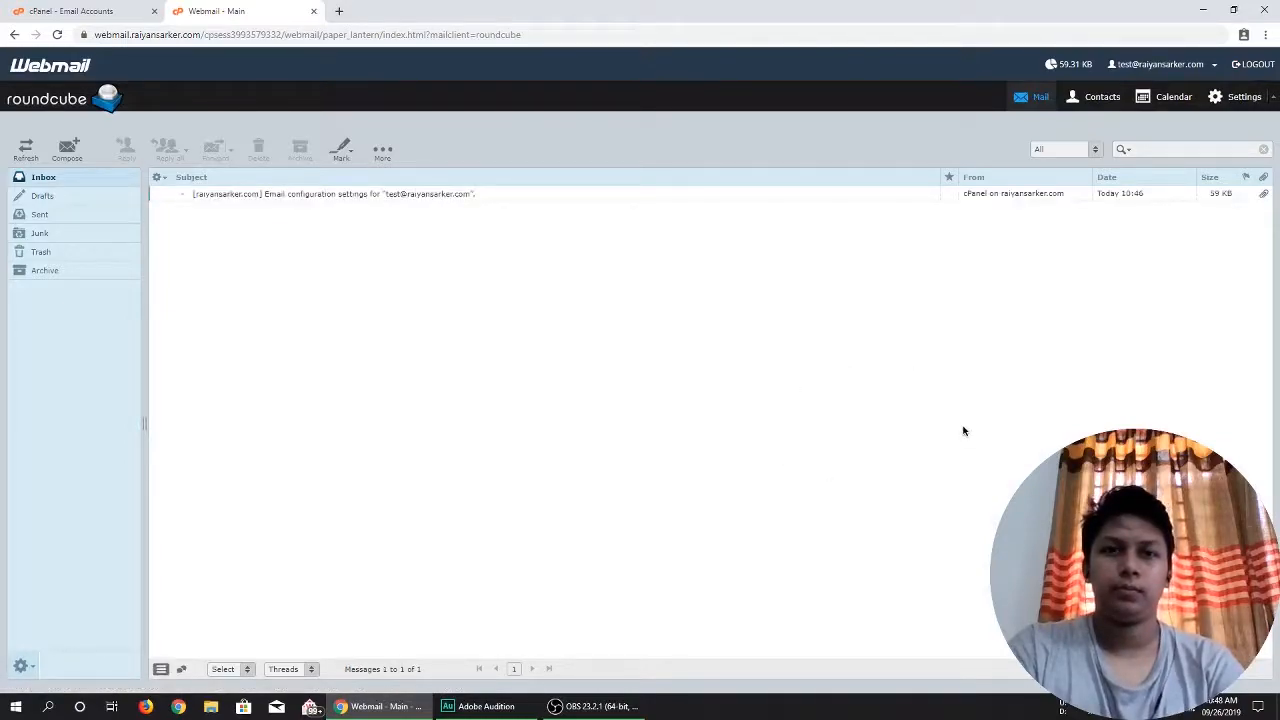
Check the Sent folder for the message, and switch to the recipient's Gmail inbox to open and read the received "Hello World!" email.
{"action": "left_click", "coordinate": [39, 214]}
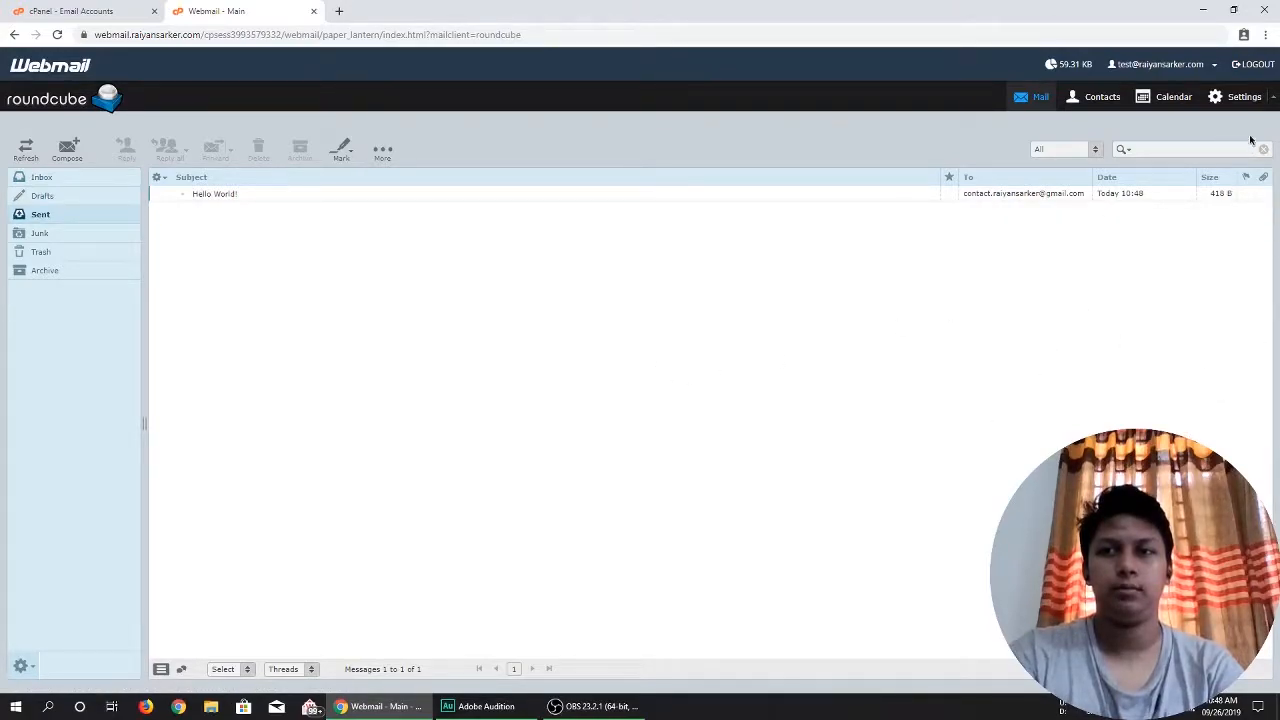
{"action": "key", "text": "alt+Tab"}
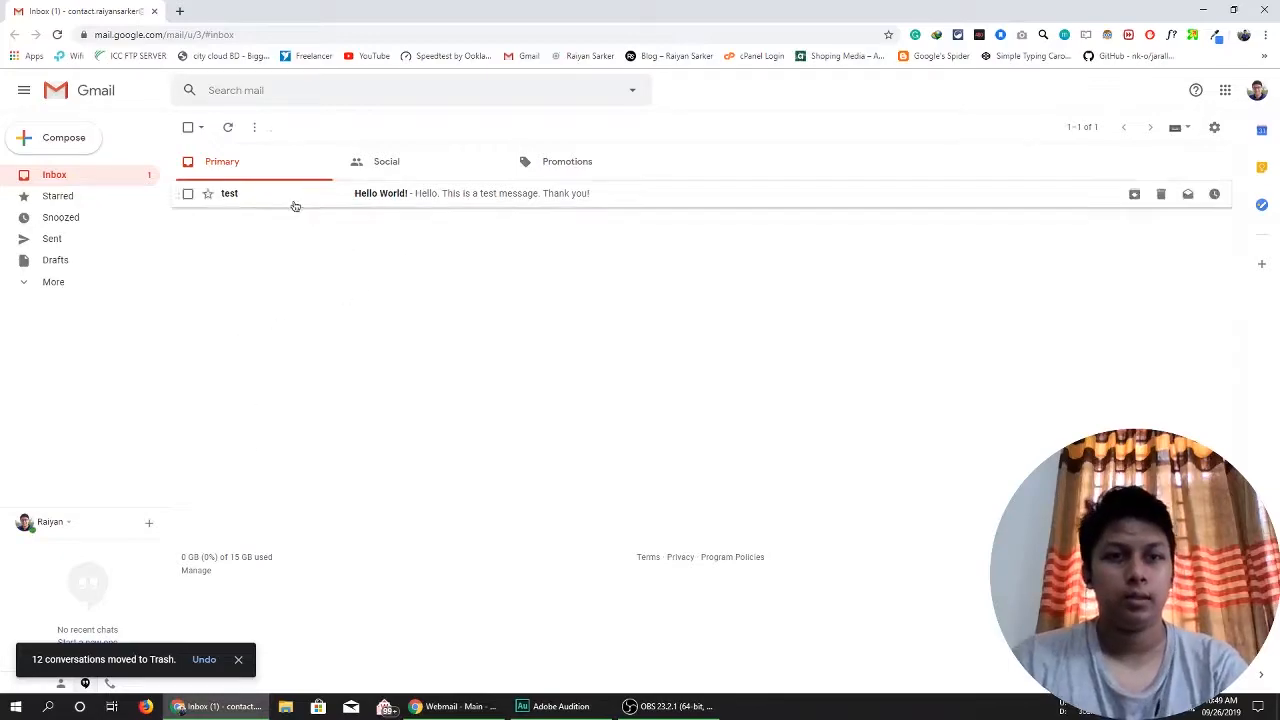
{"action": "left_click", "coordinate": [290, 204]}
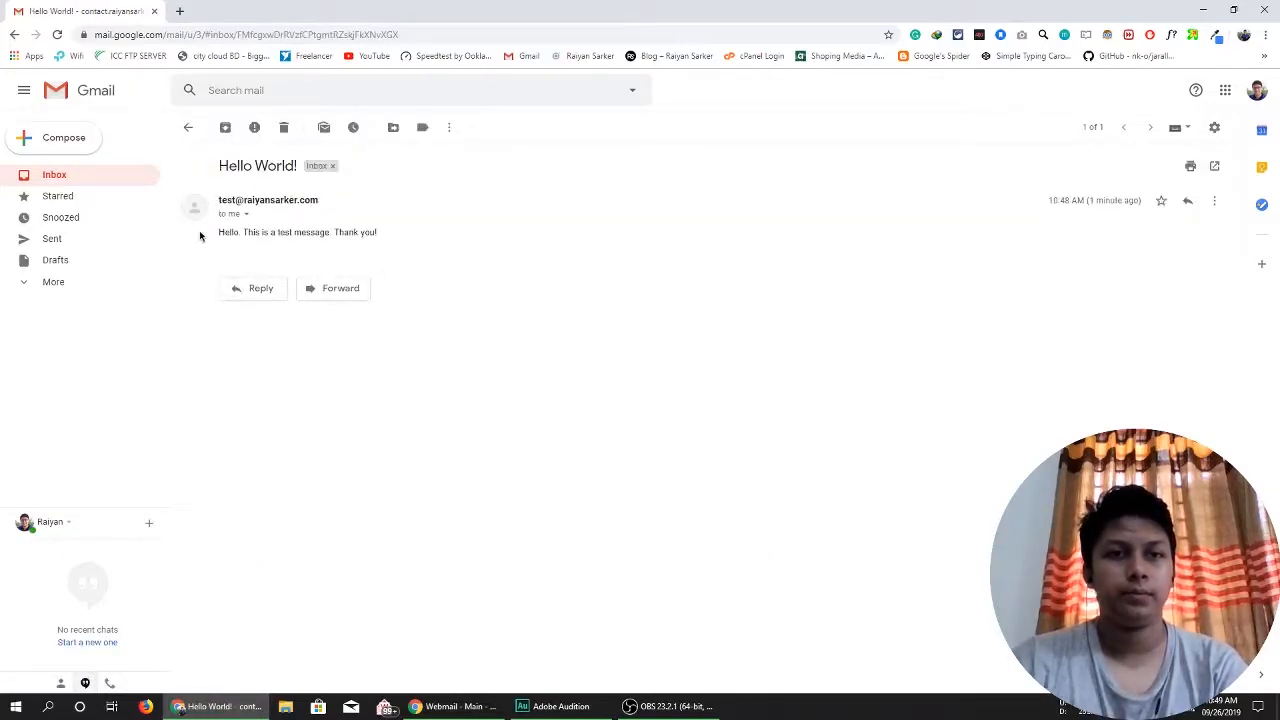
{"action": "left_click_drag", "start_coordinate": [219, 232], "coordinate": [383, 246]}
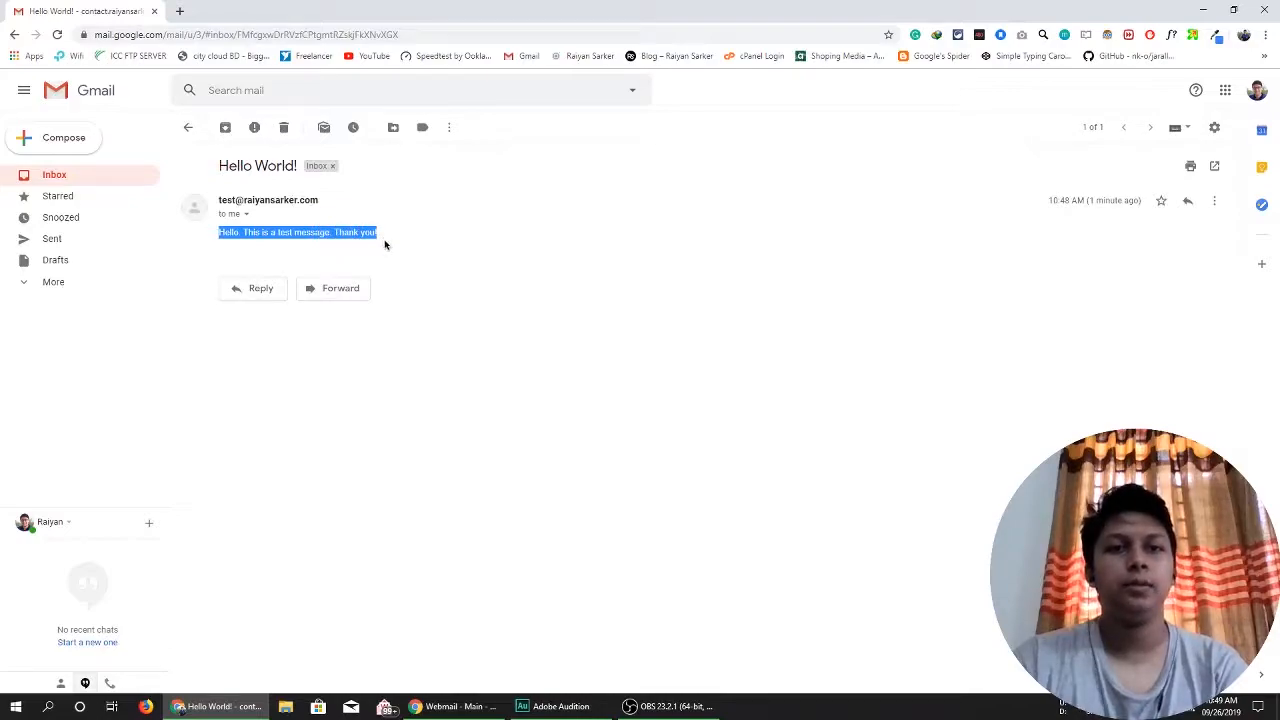
Show the received email's header details and review its sender, recipient, date, subject and mailed-by entries, closing the details when done.
{"action": "left_click", "coordinate": [247, 214]}
{"action": "left_click_drag", "start_coordinate": [357, 233], "coordinate": [352, 234]}
{"action": "left_click", "coordinate": [311, 237]}
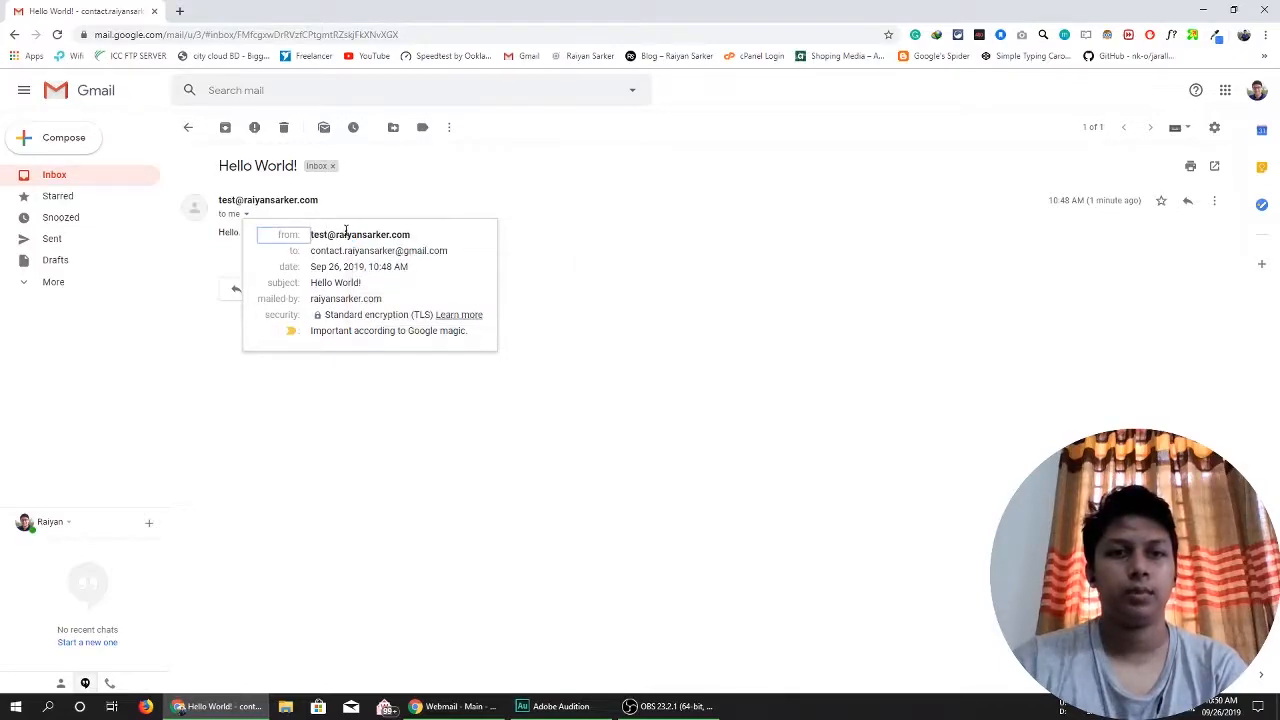
{"action": "mouse_move", "coordinate": [346, 232]}
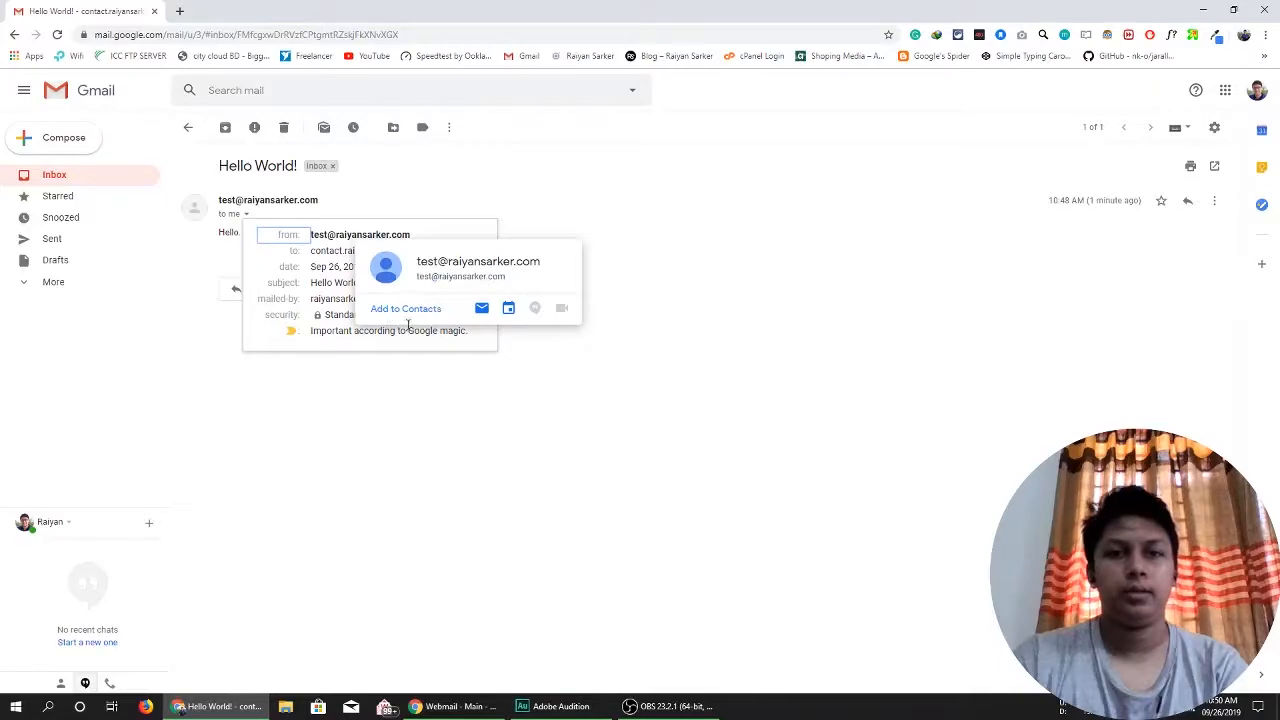
{"action": "left_click", "coordinate": [312, 251]}
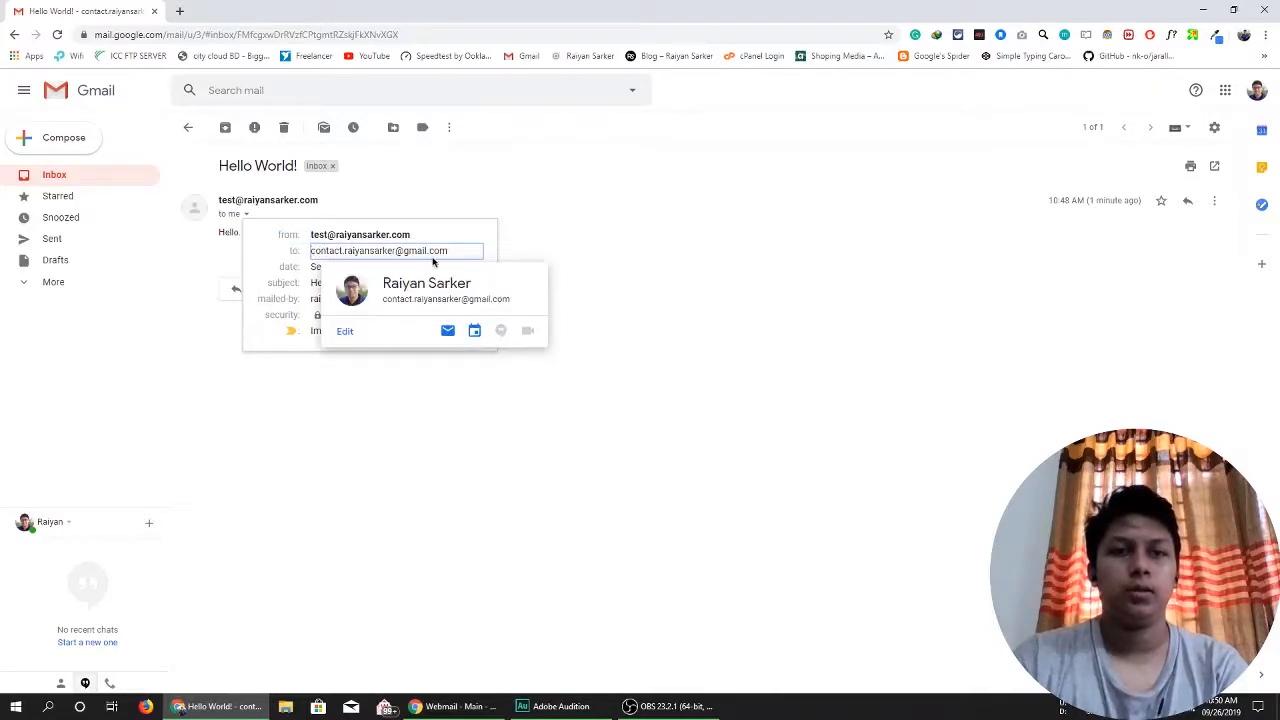
{"action": "left_click", "coordinate": [330, 267]}
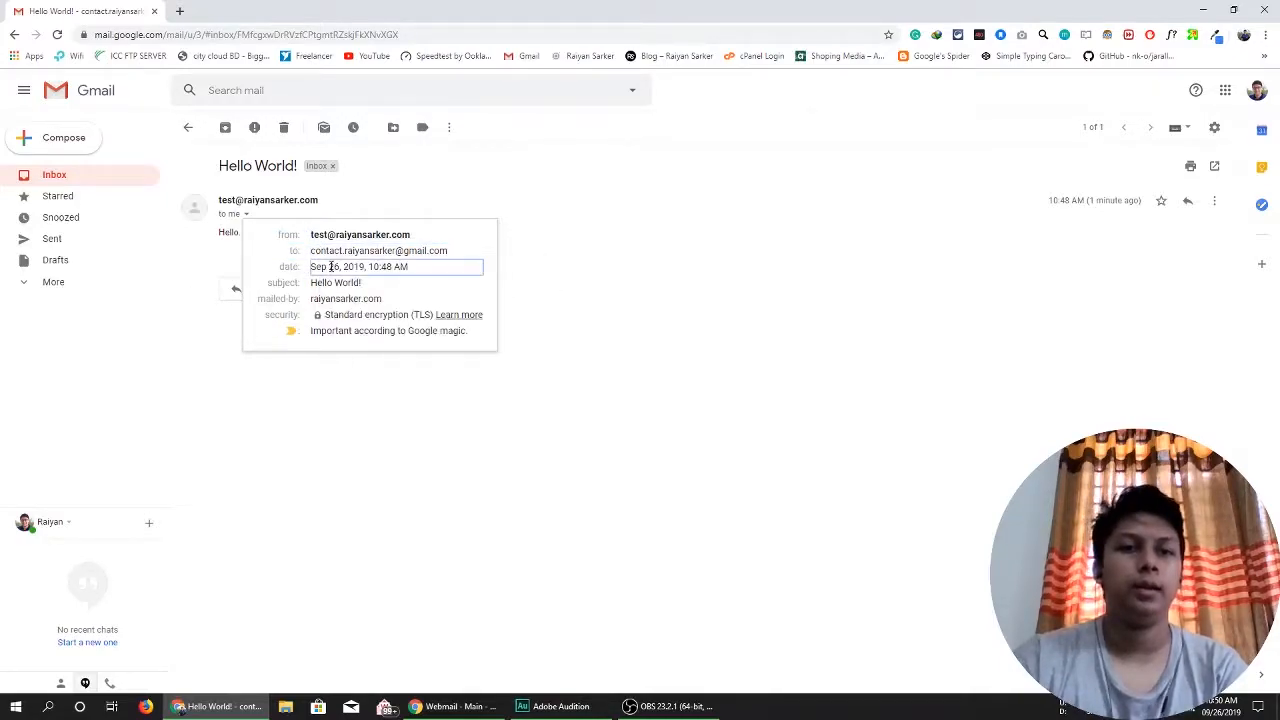
{"action": "left_click", "coordinate": [334, 283]}
{"action": "left_click", "coordinate": [338, 299]}
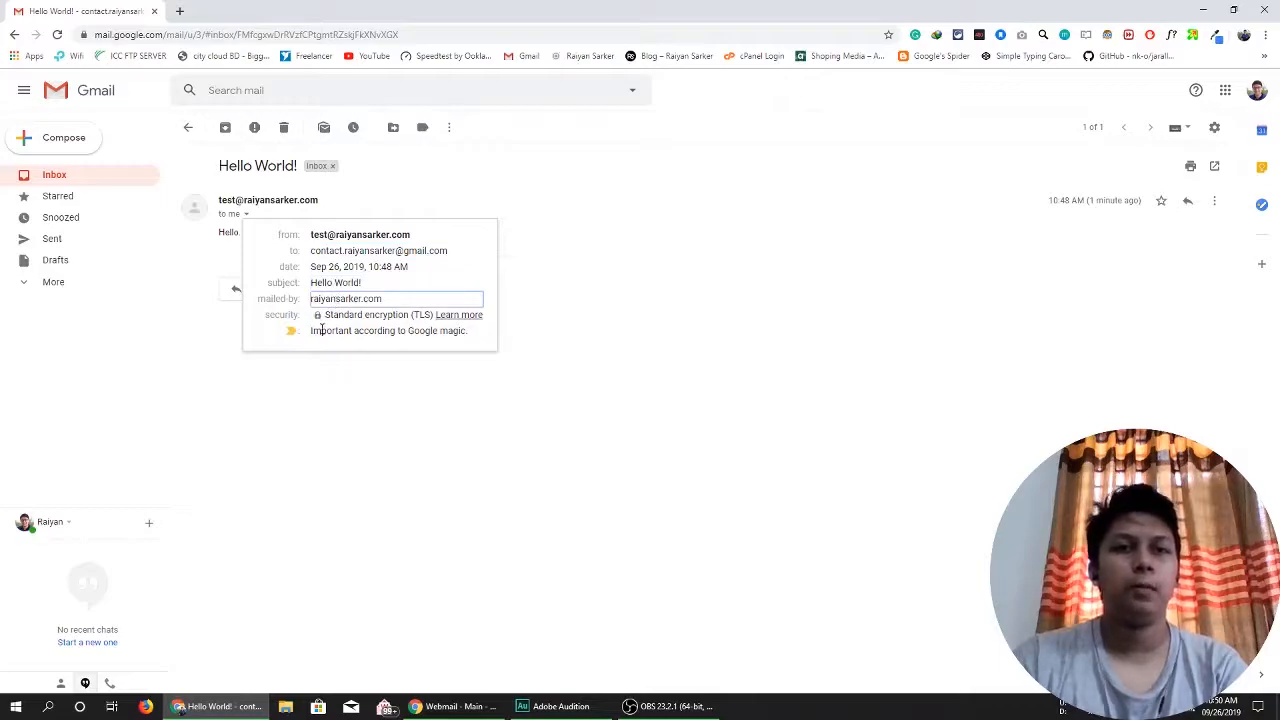
{"action": "left_click", "coordinate": [714, 308]}
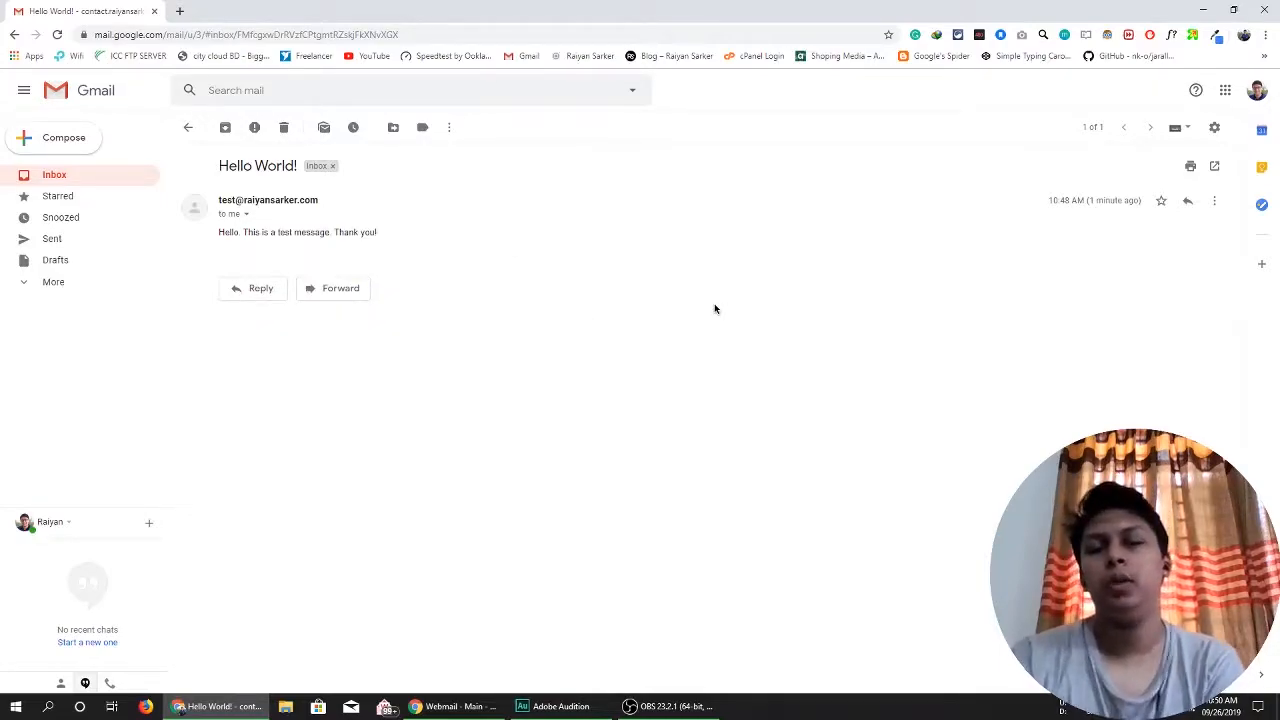